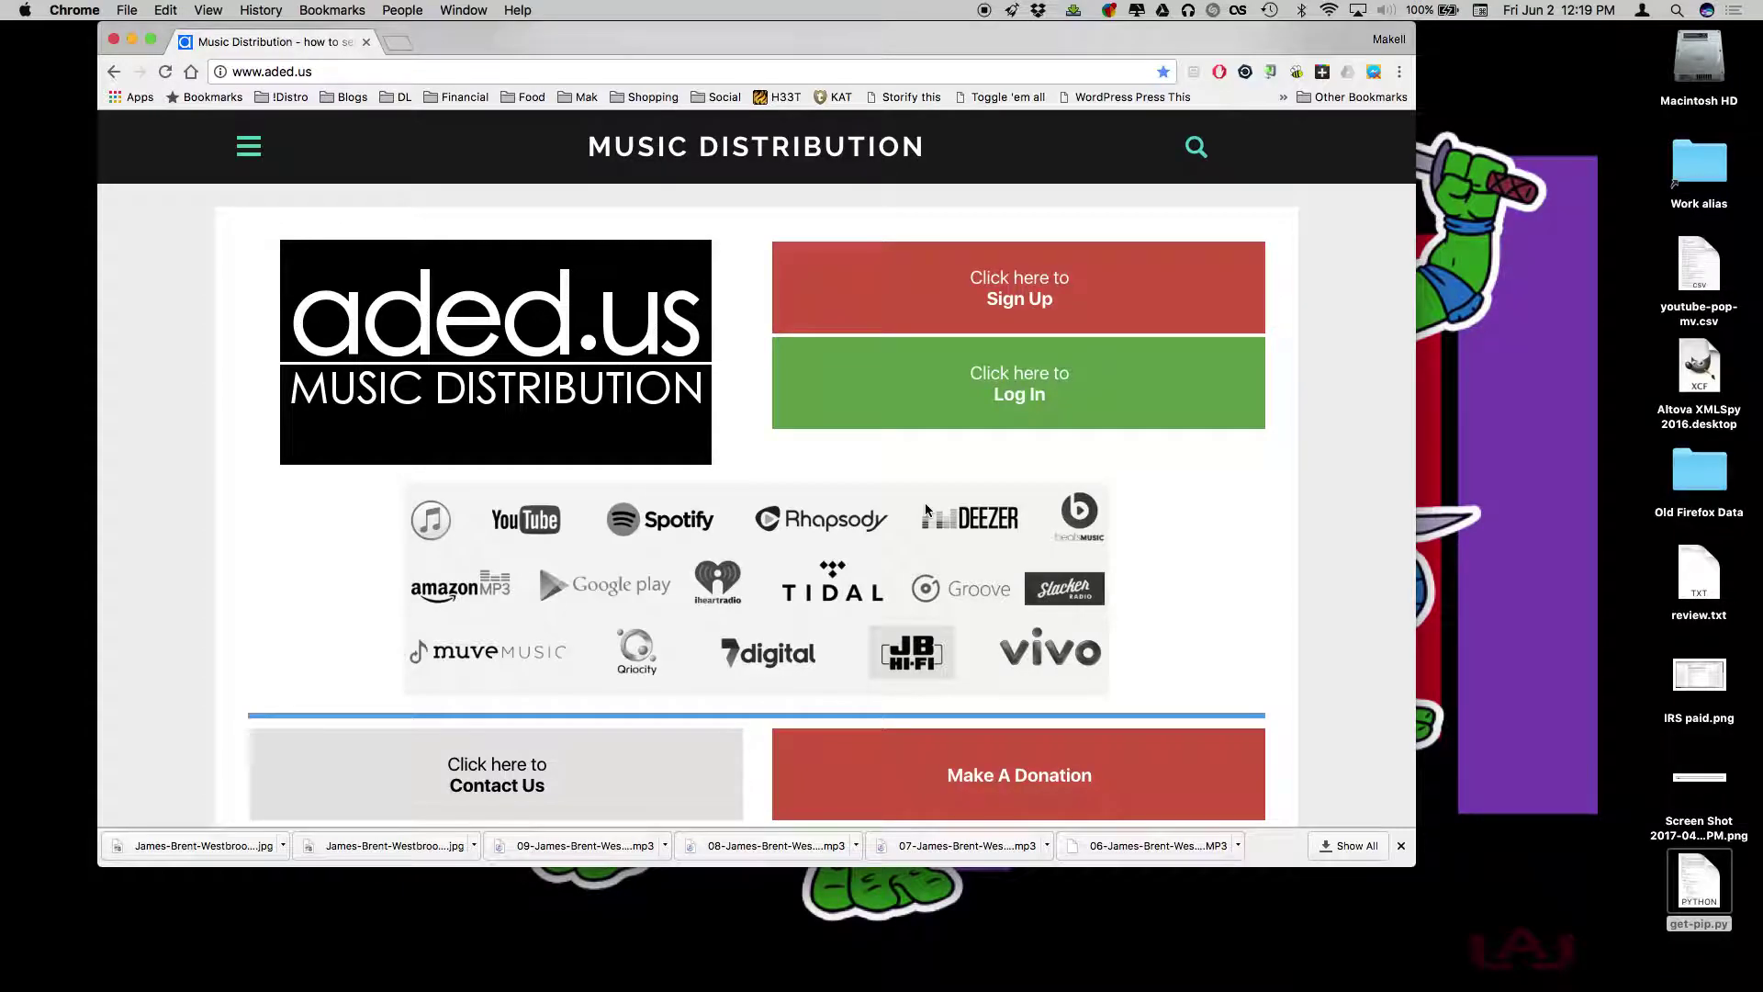
- Maximize the Chrome window on the aded.us home page and place the cursor in the address bar
left_click(152, 40)
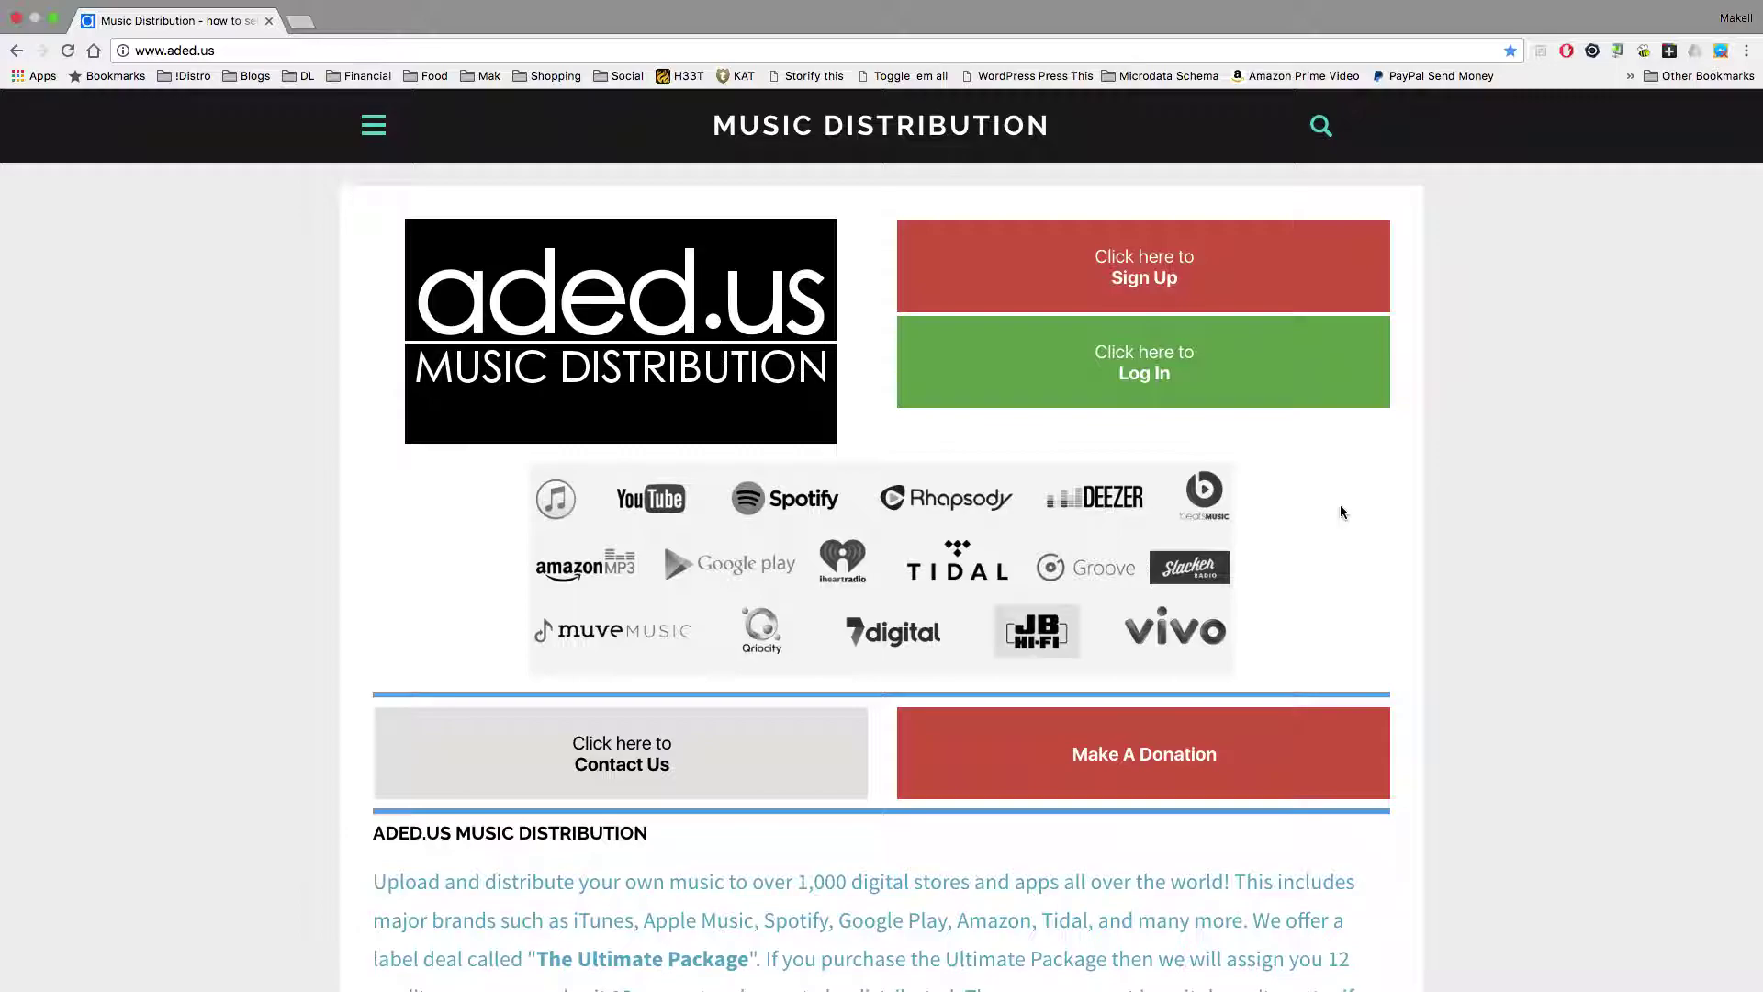
left_click(494, 51)
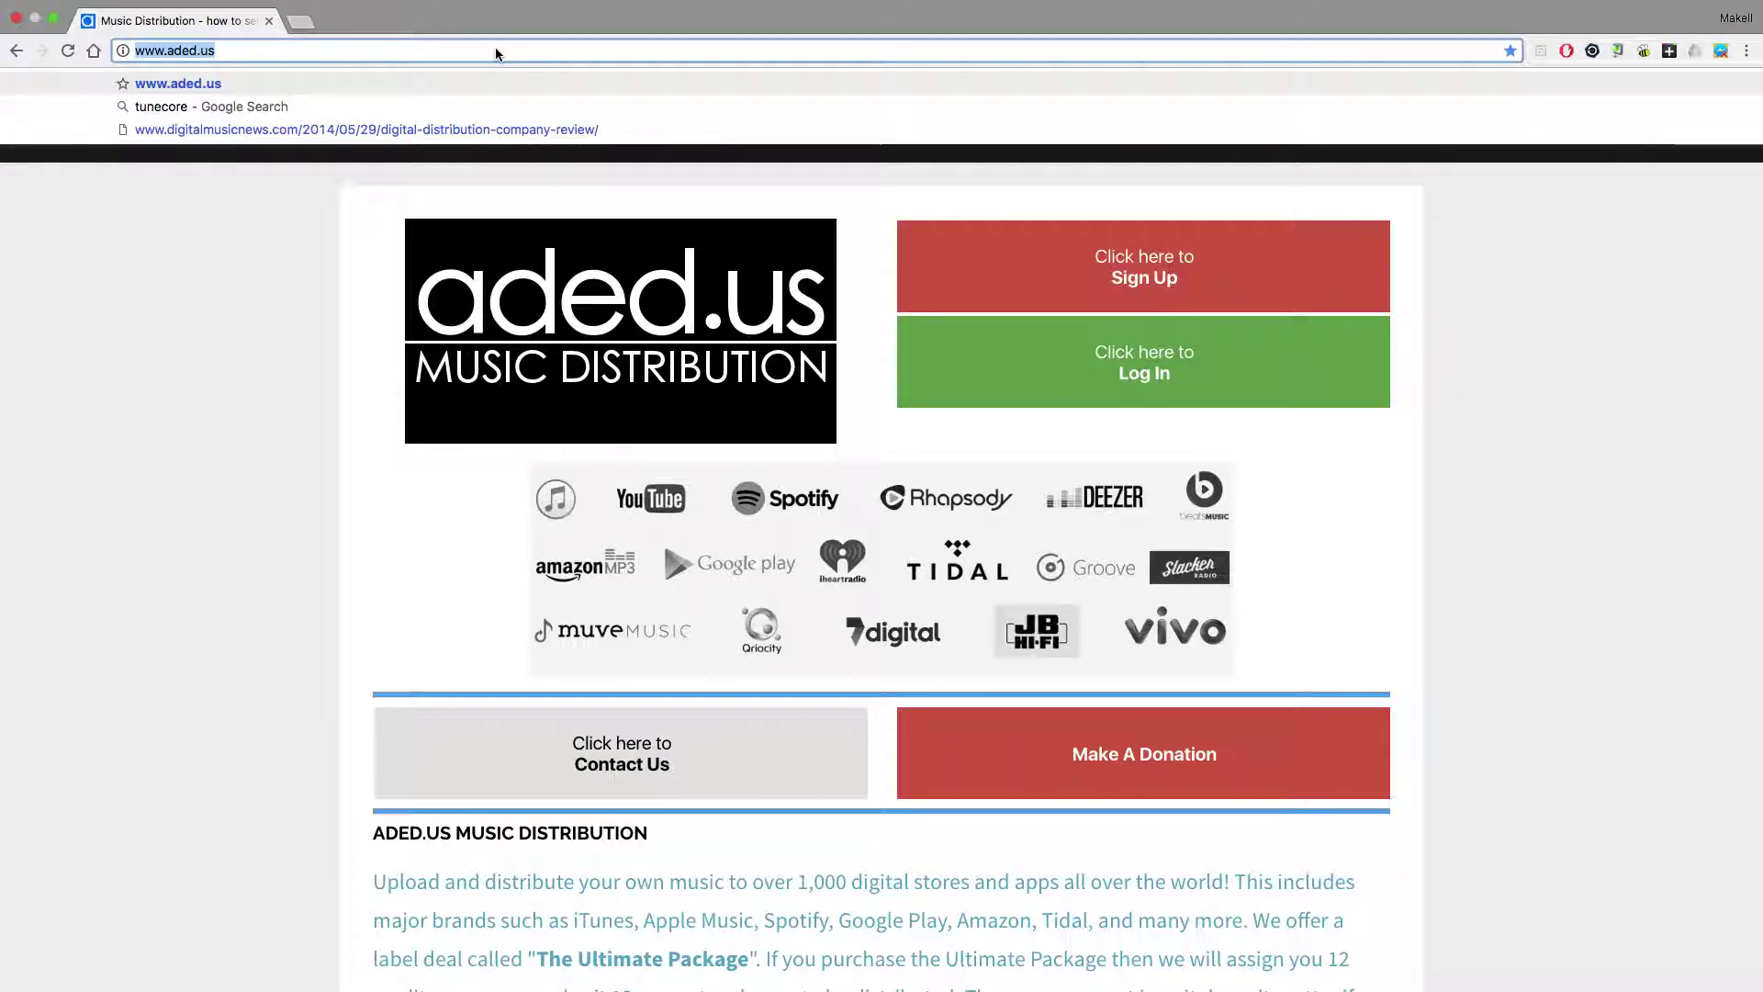
- Load aded.us/upload and review its file upload instructions
key("Right")
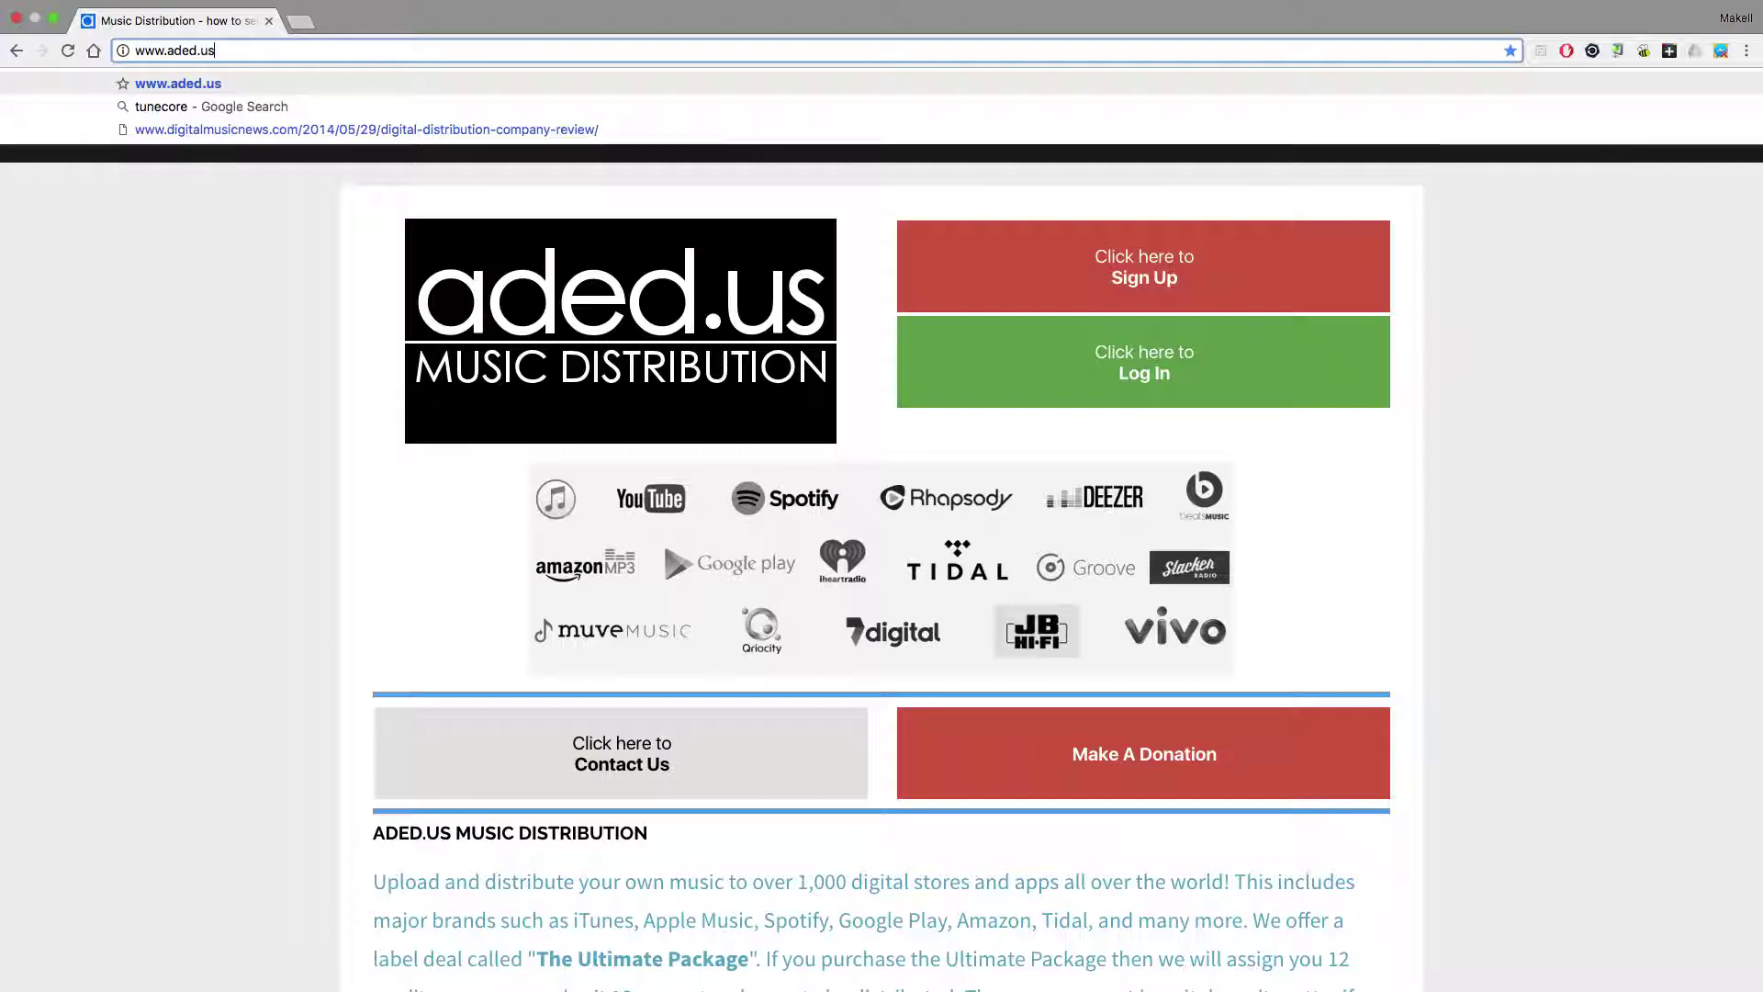
type("/uplo")
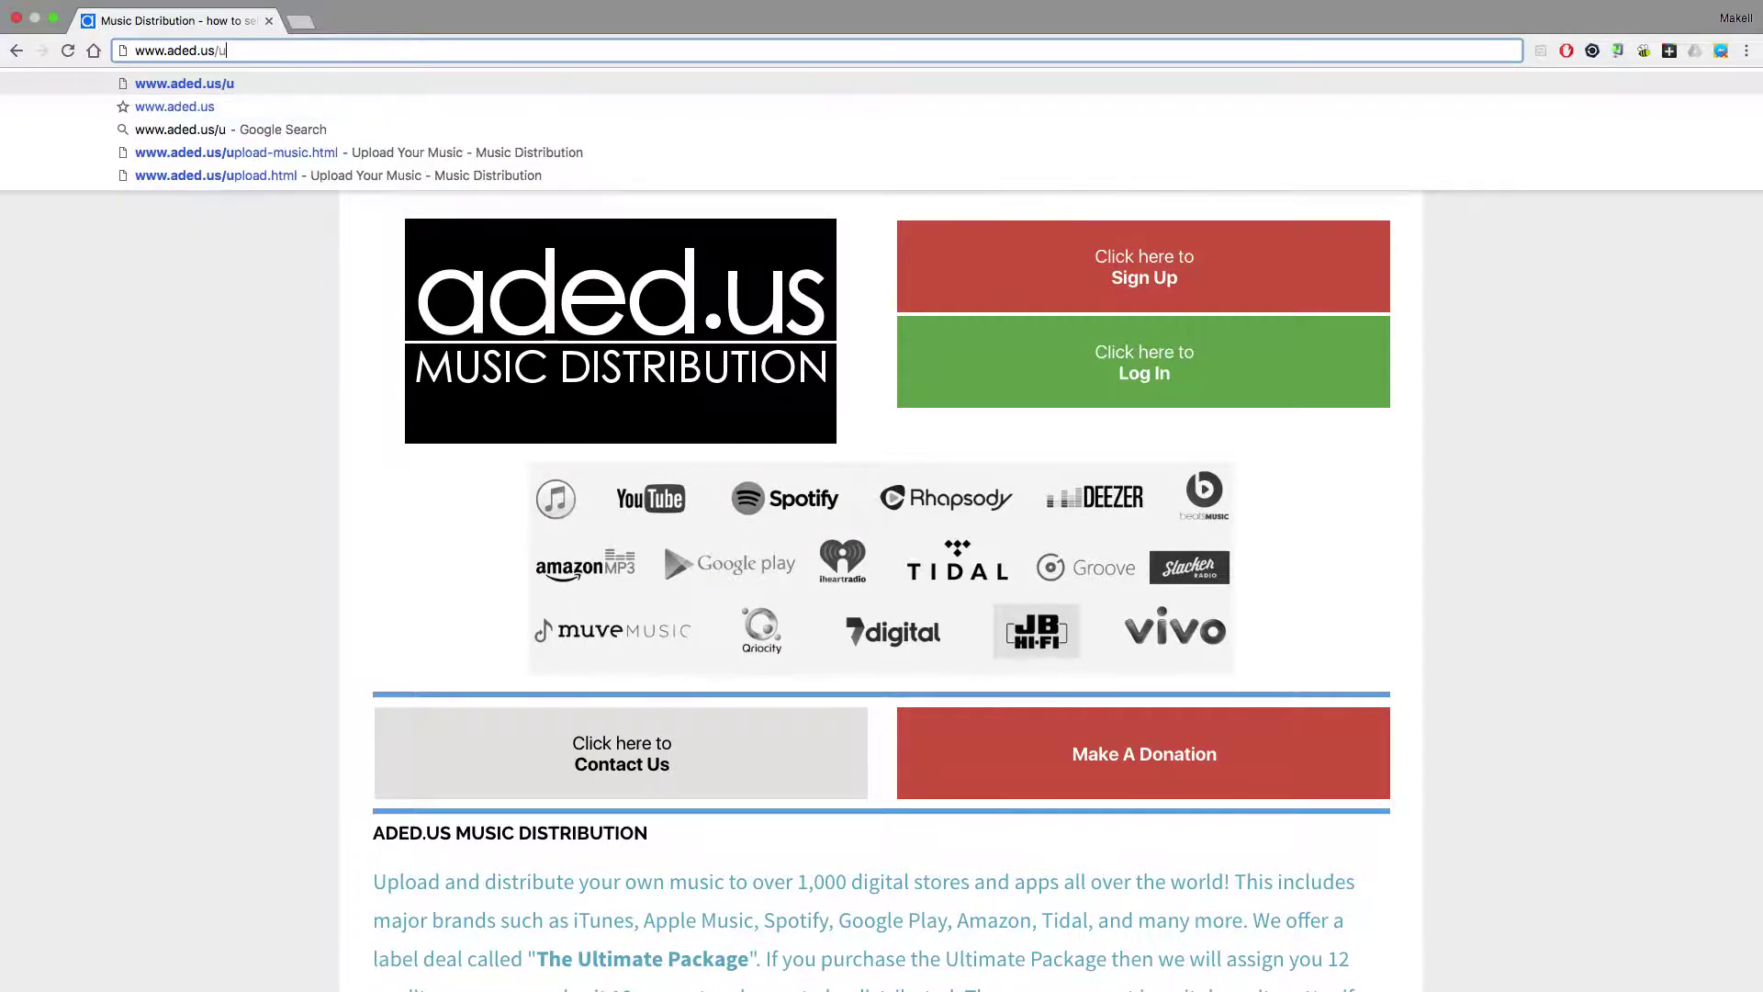
type("ad")
key("Return")
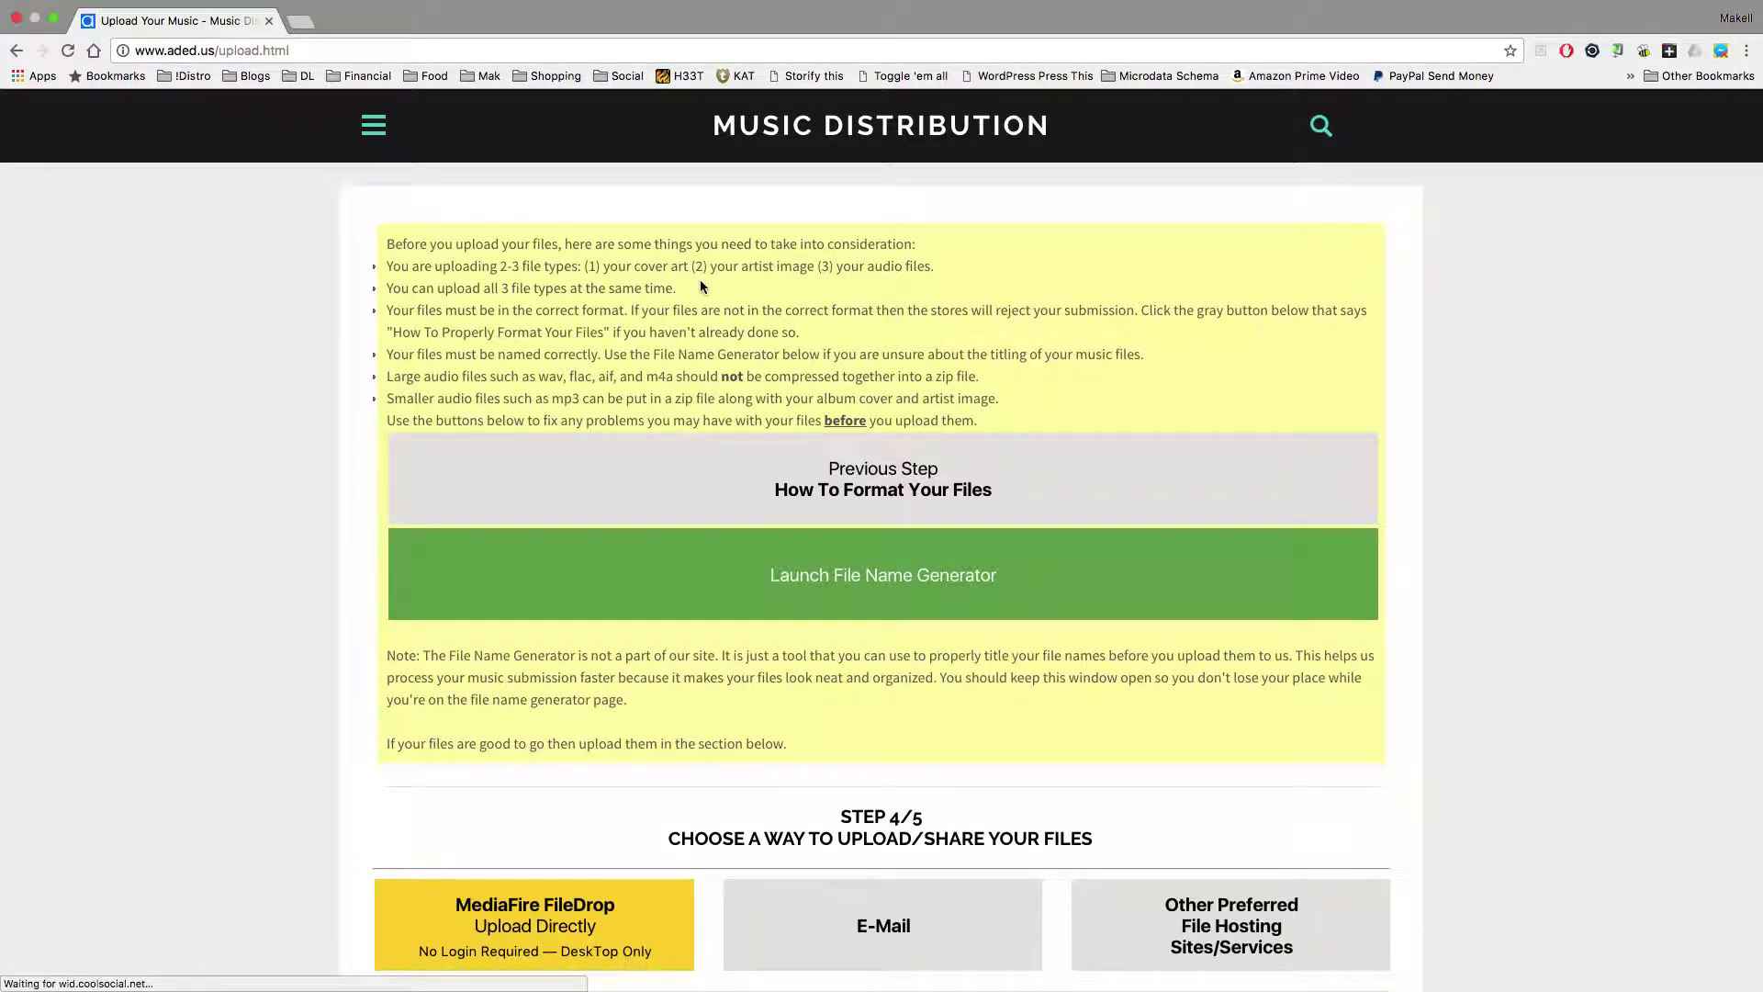
left_click_drag(391, 244, 957, 723)
left_click(956, 724)
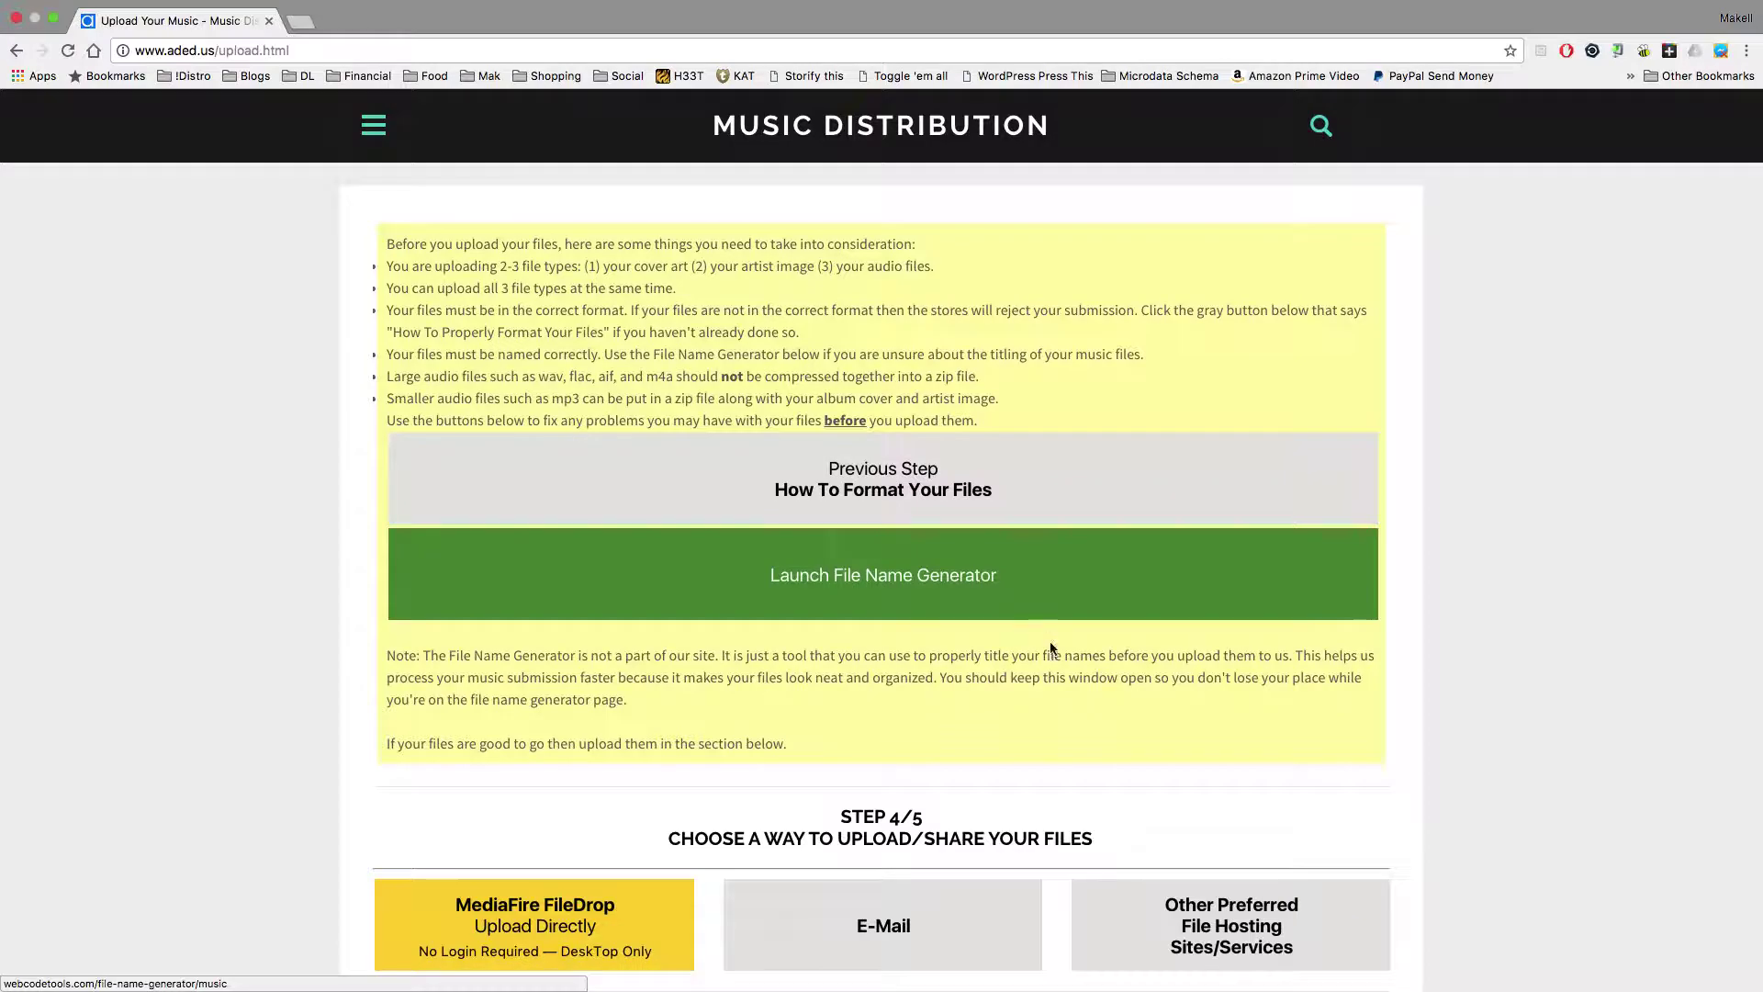
scroll(1058, 663, "down", 5)
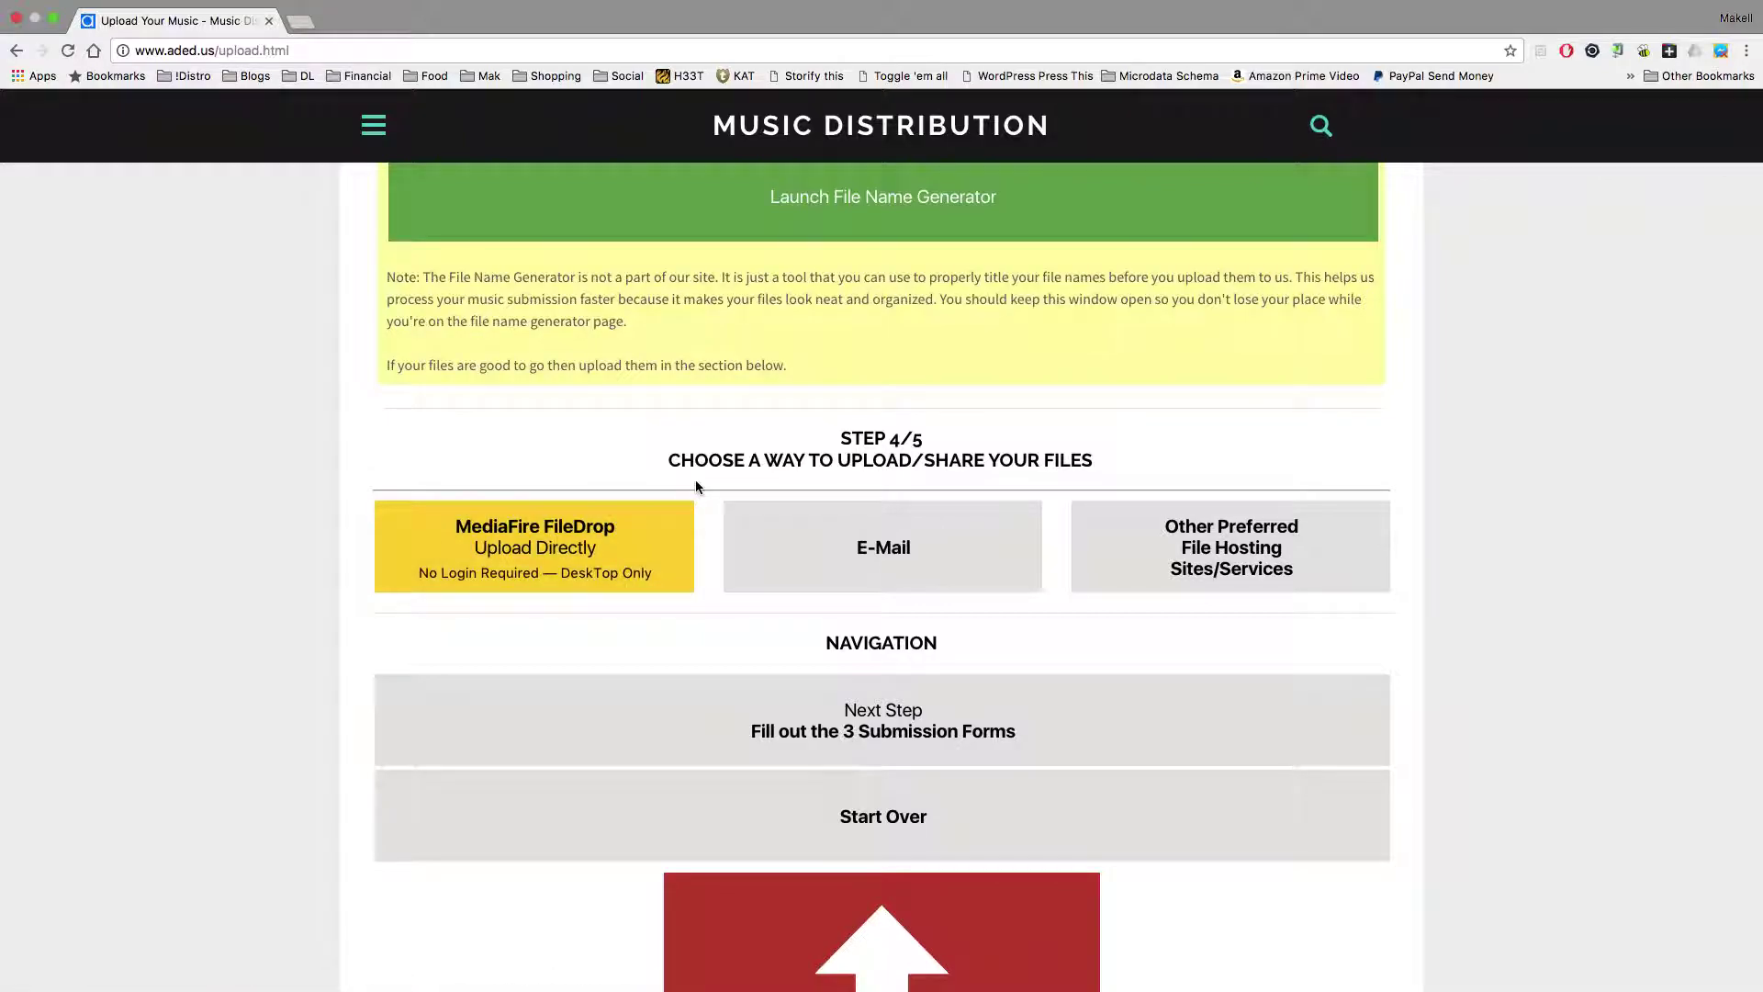
scroll(806, 488, "up", 4)
- Point out the upload page address, then launch the MediaFire FileDrop option under Step 4/5
left_click(319, 52)
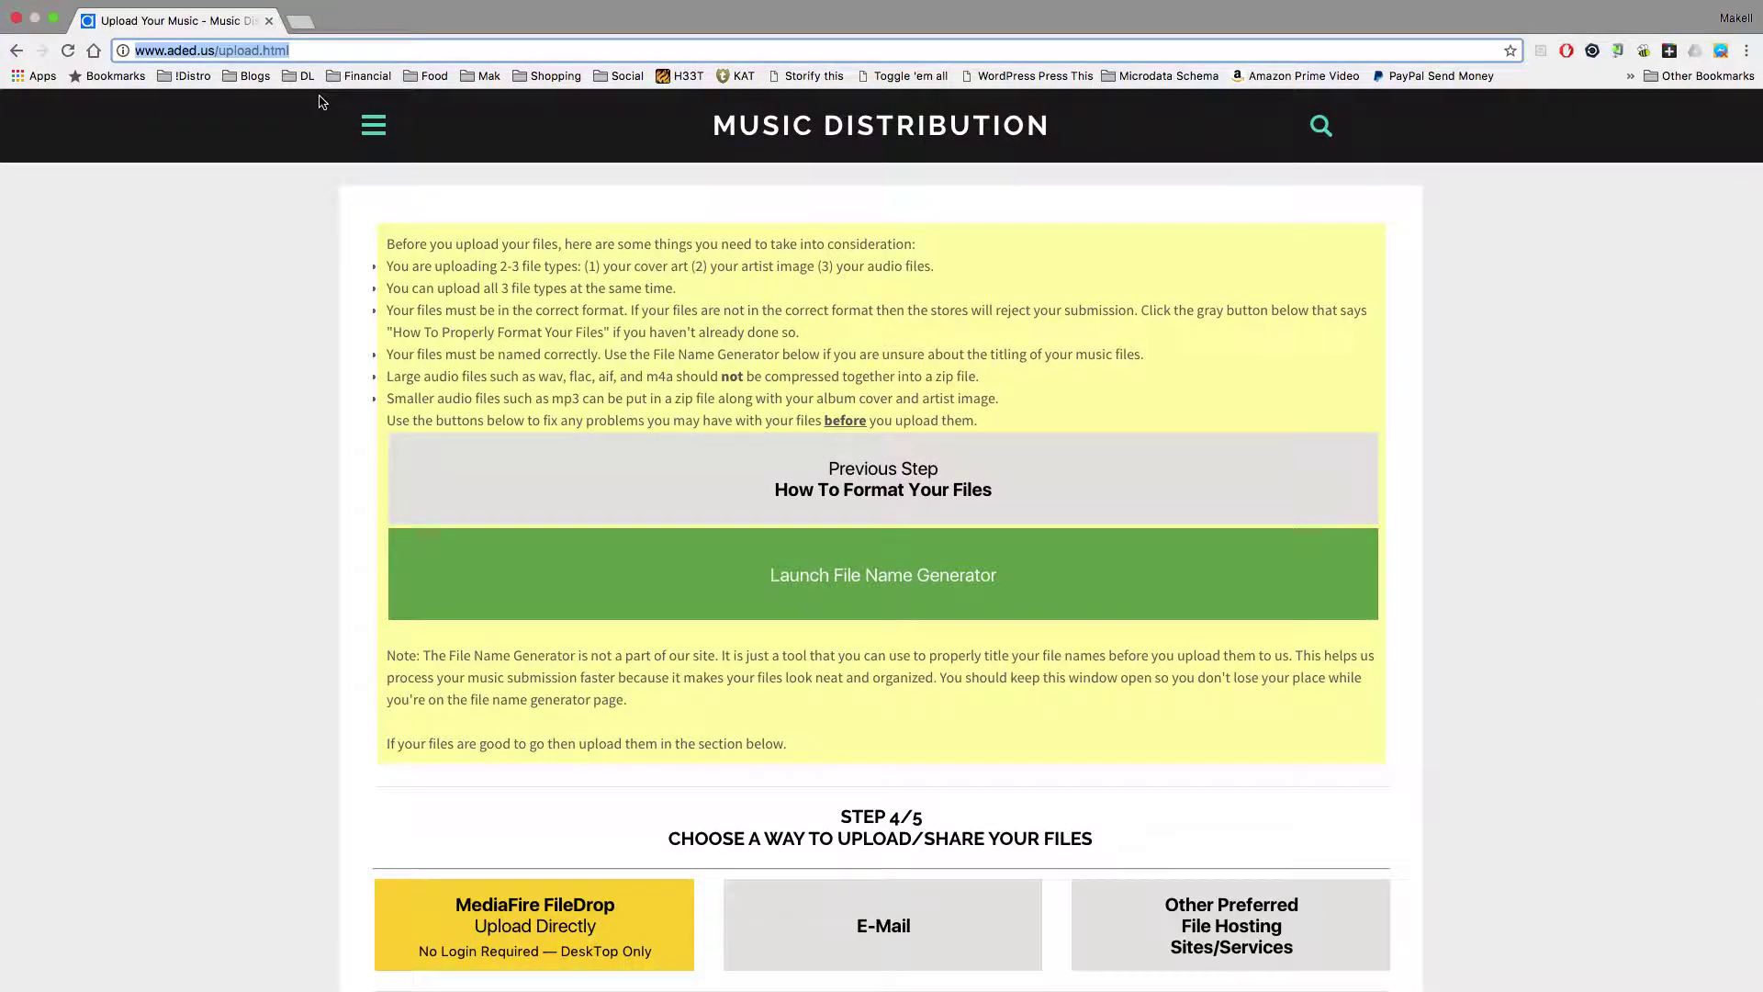
left_click(730, 370)
scroll(730, 370, "down", 3)
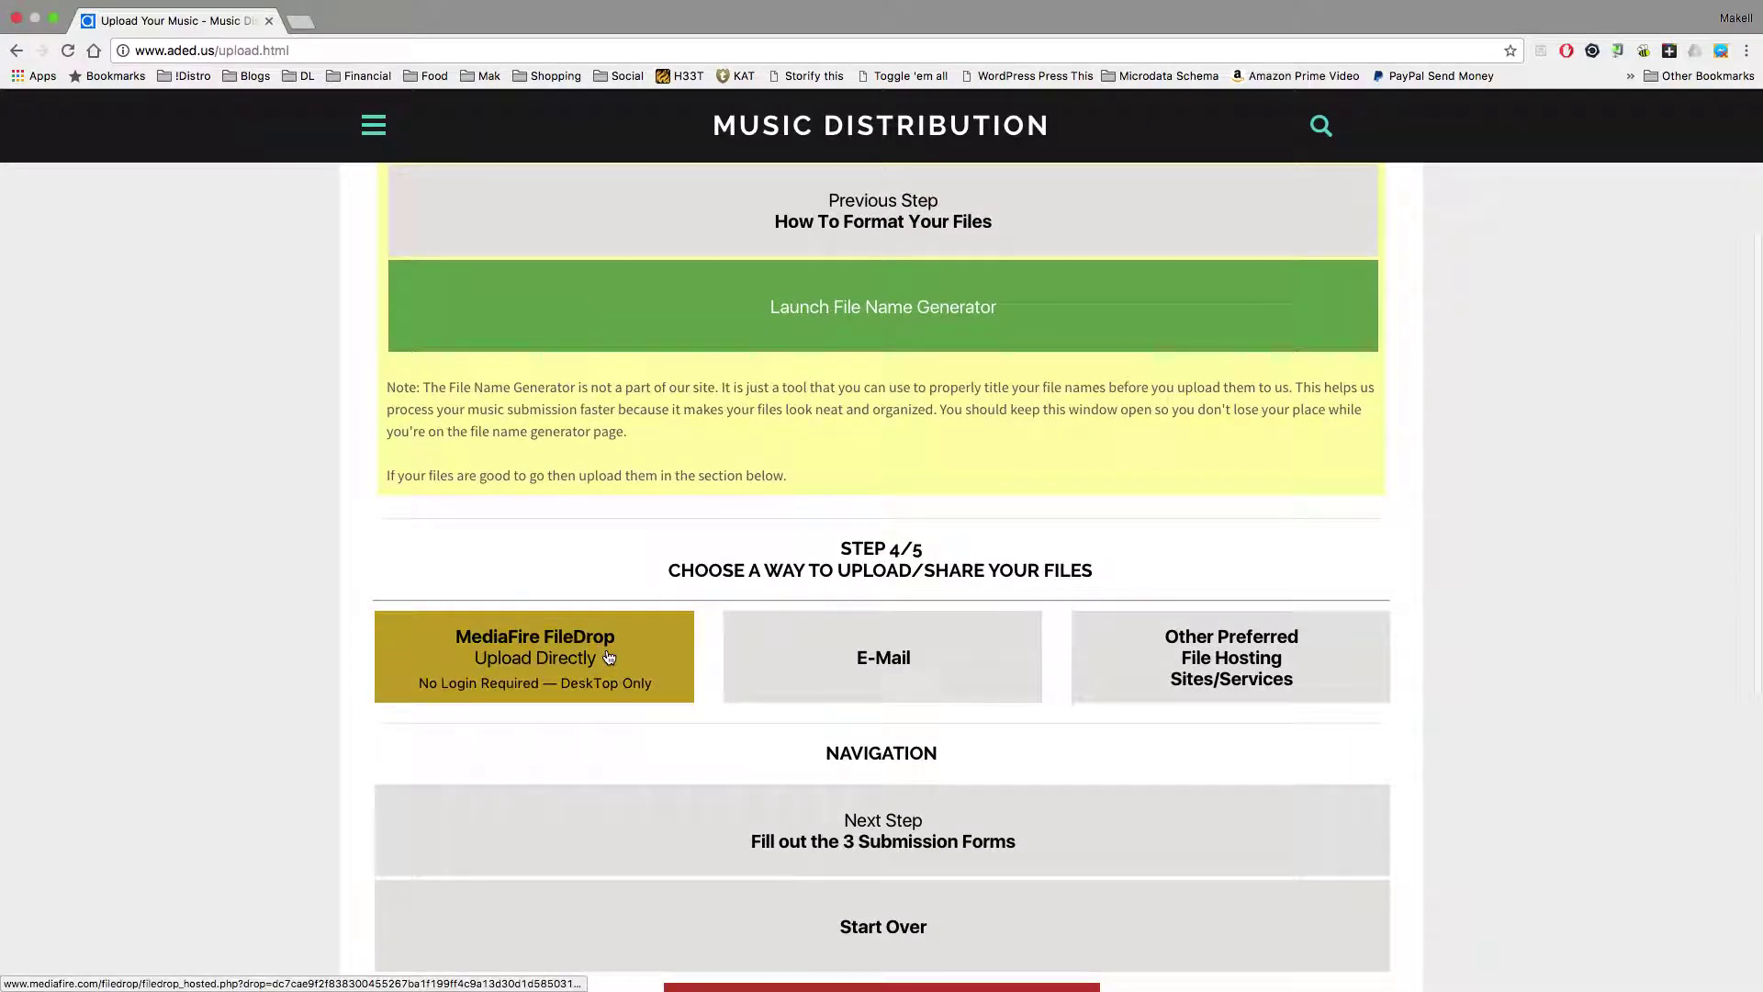
left_click(609, 657)
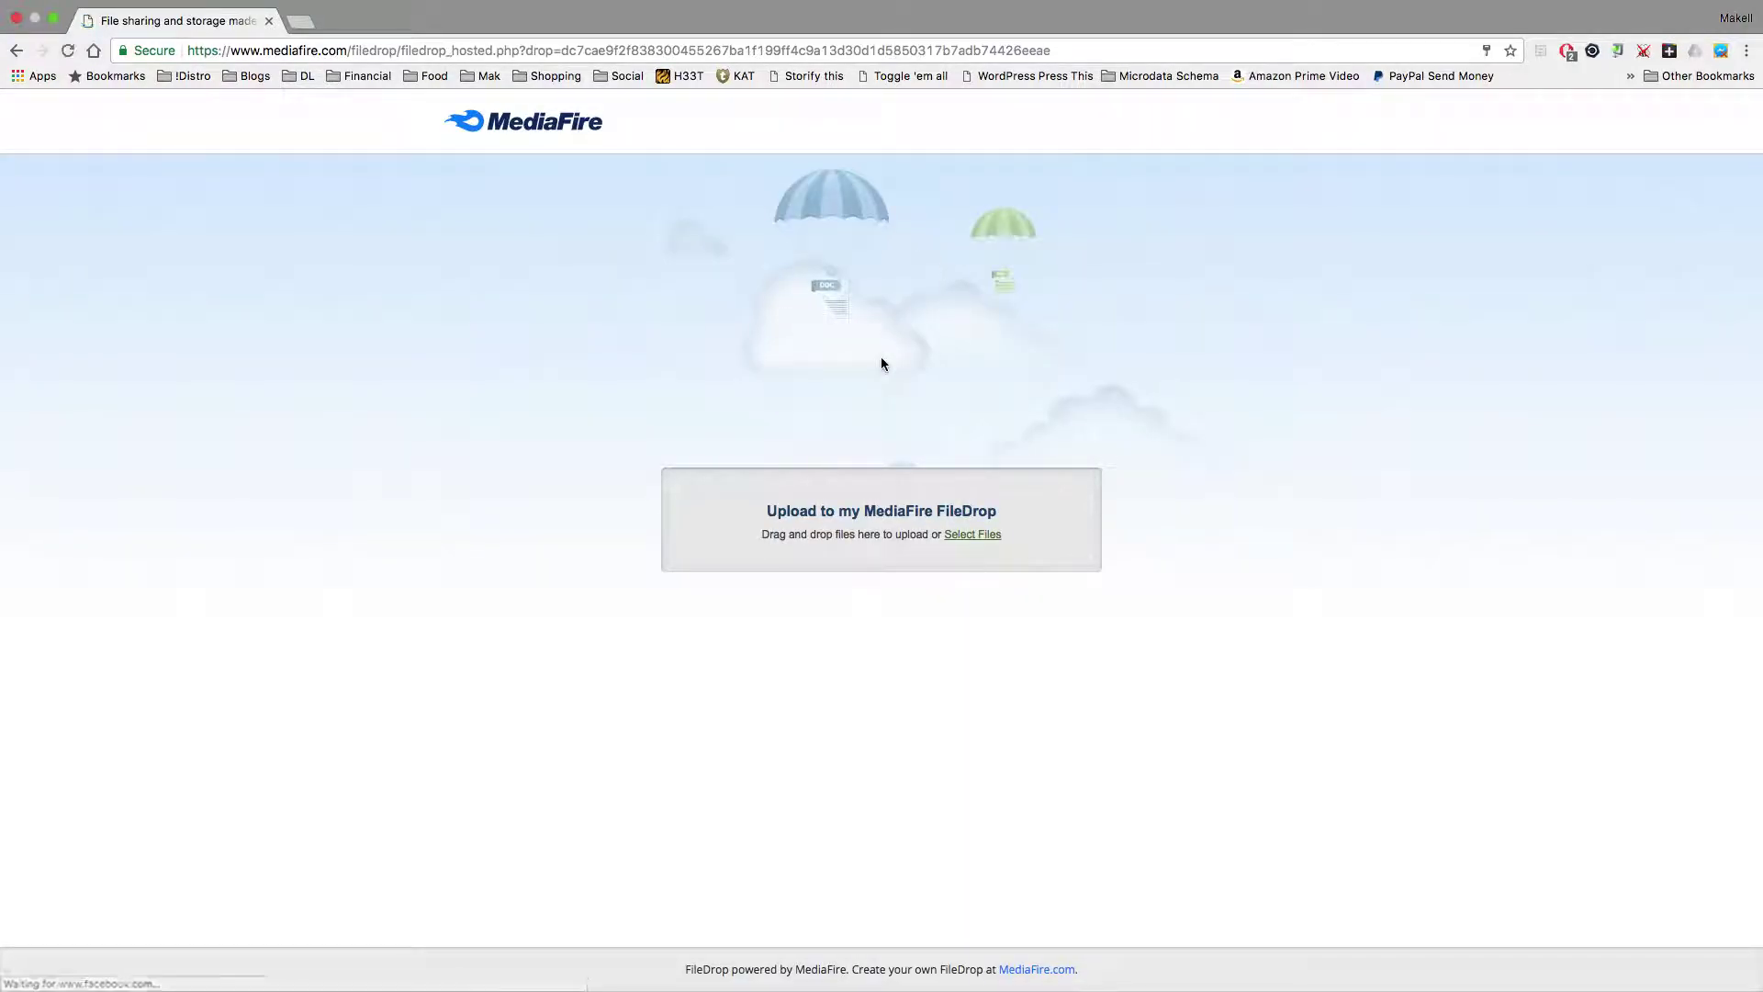
- Select dj-bass-mix-1-cover.jpg from the Downloads folder for upload
left_click(975, 536)
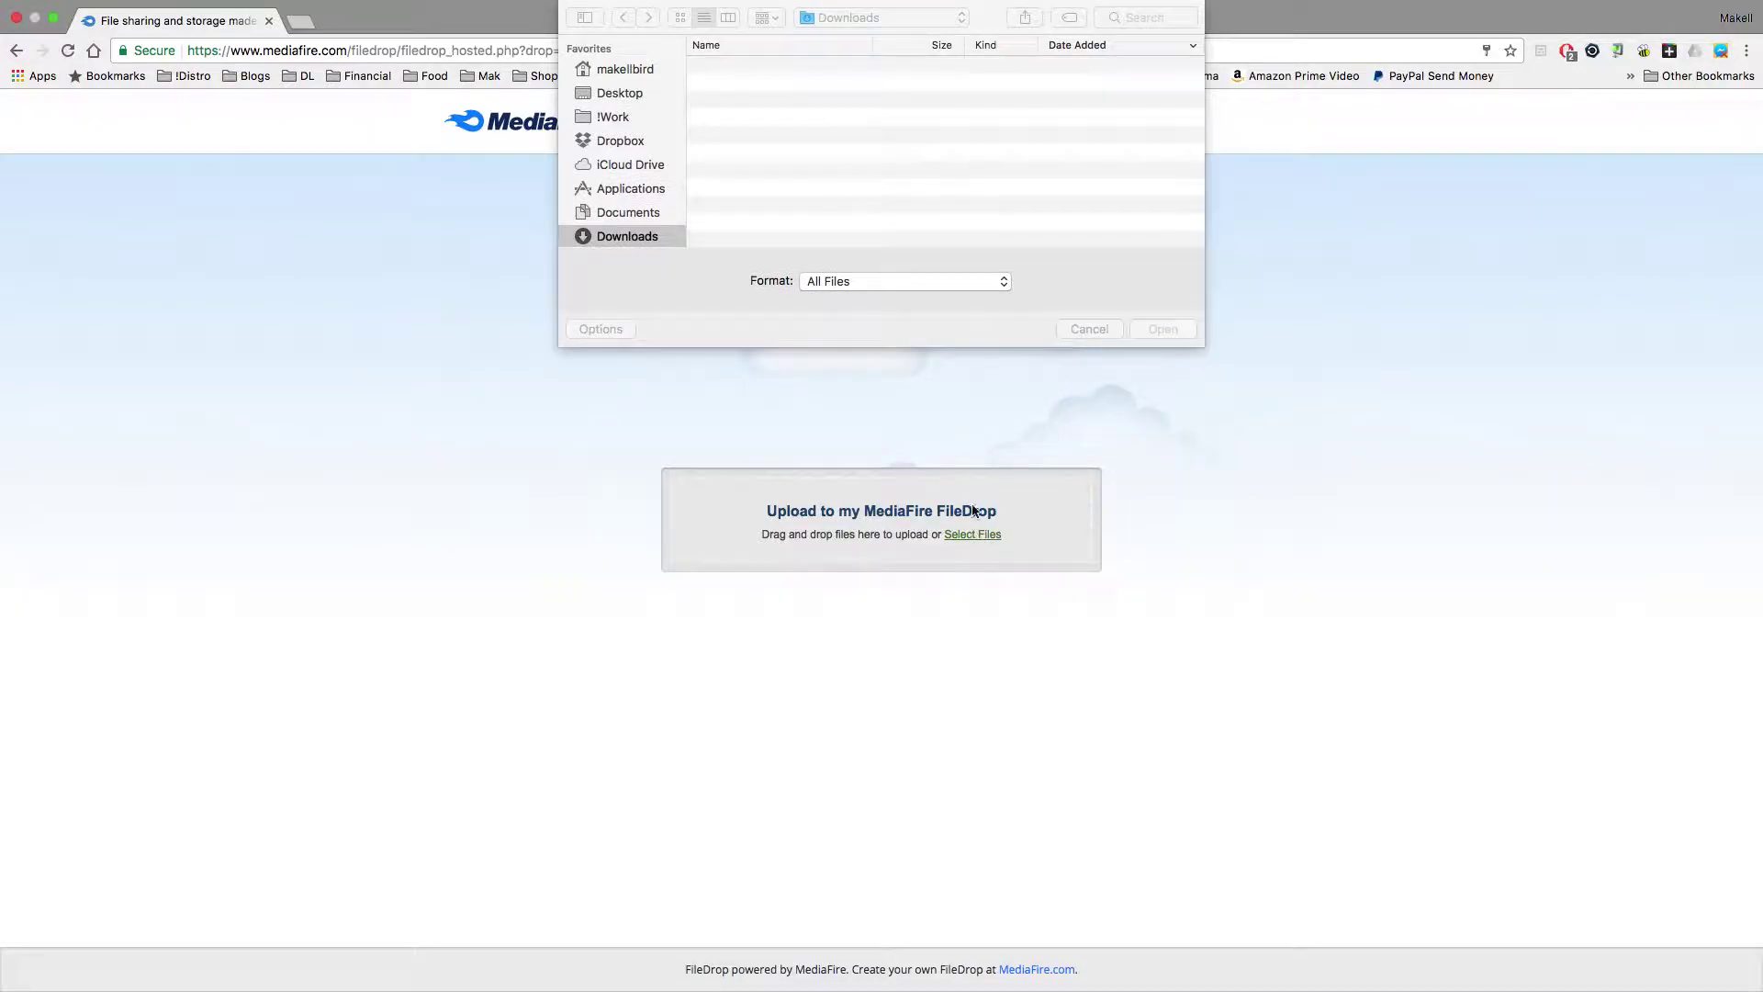
scroll(822, 170, "down", 10)
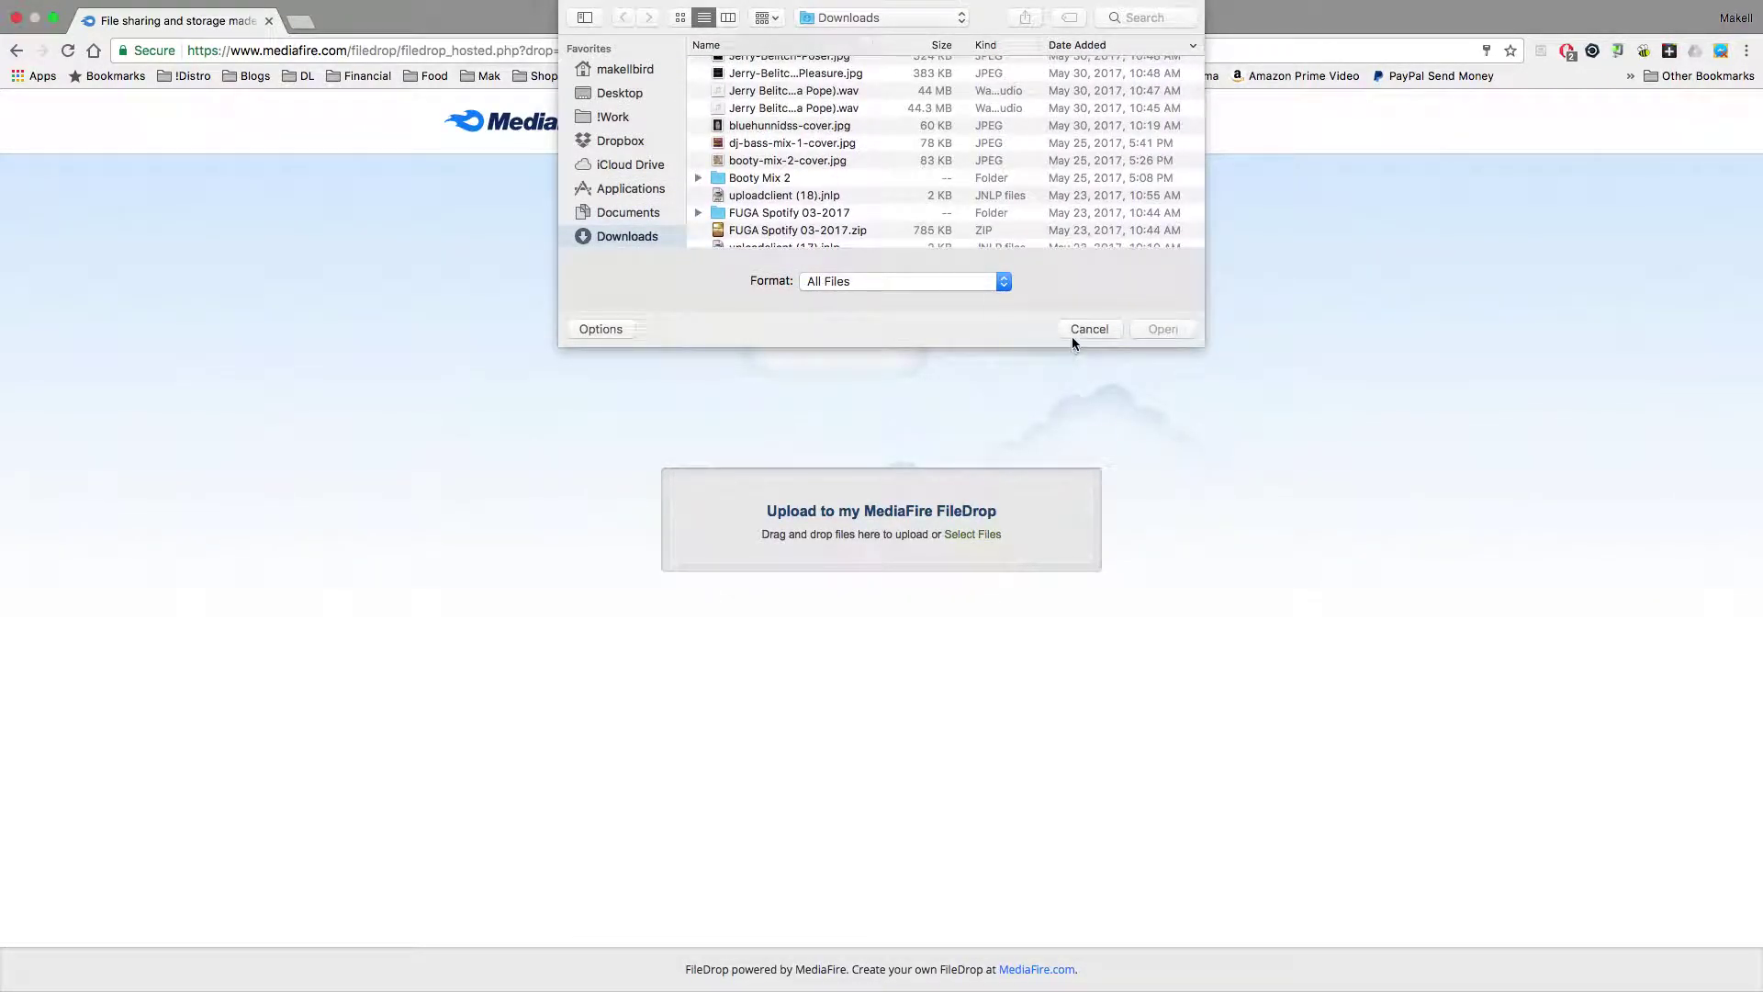
left_click(791, 145)
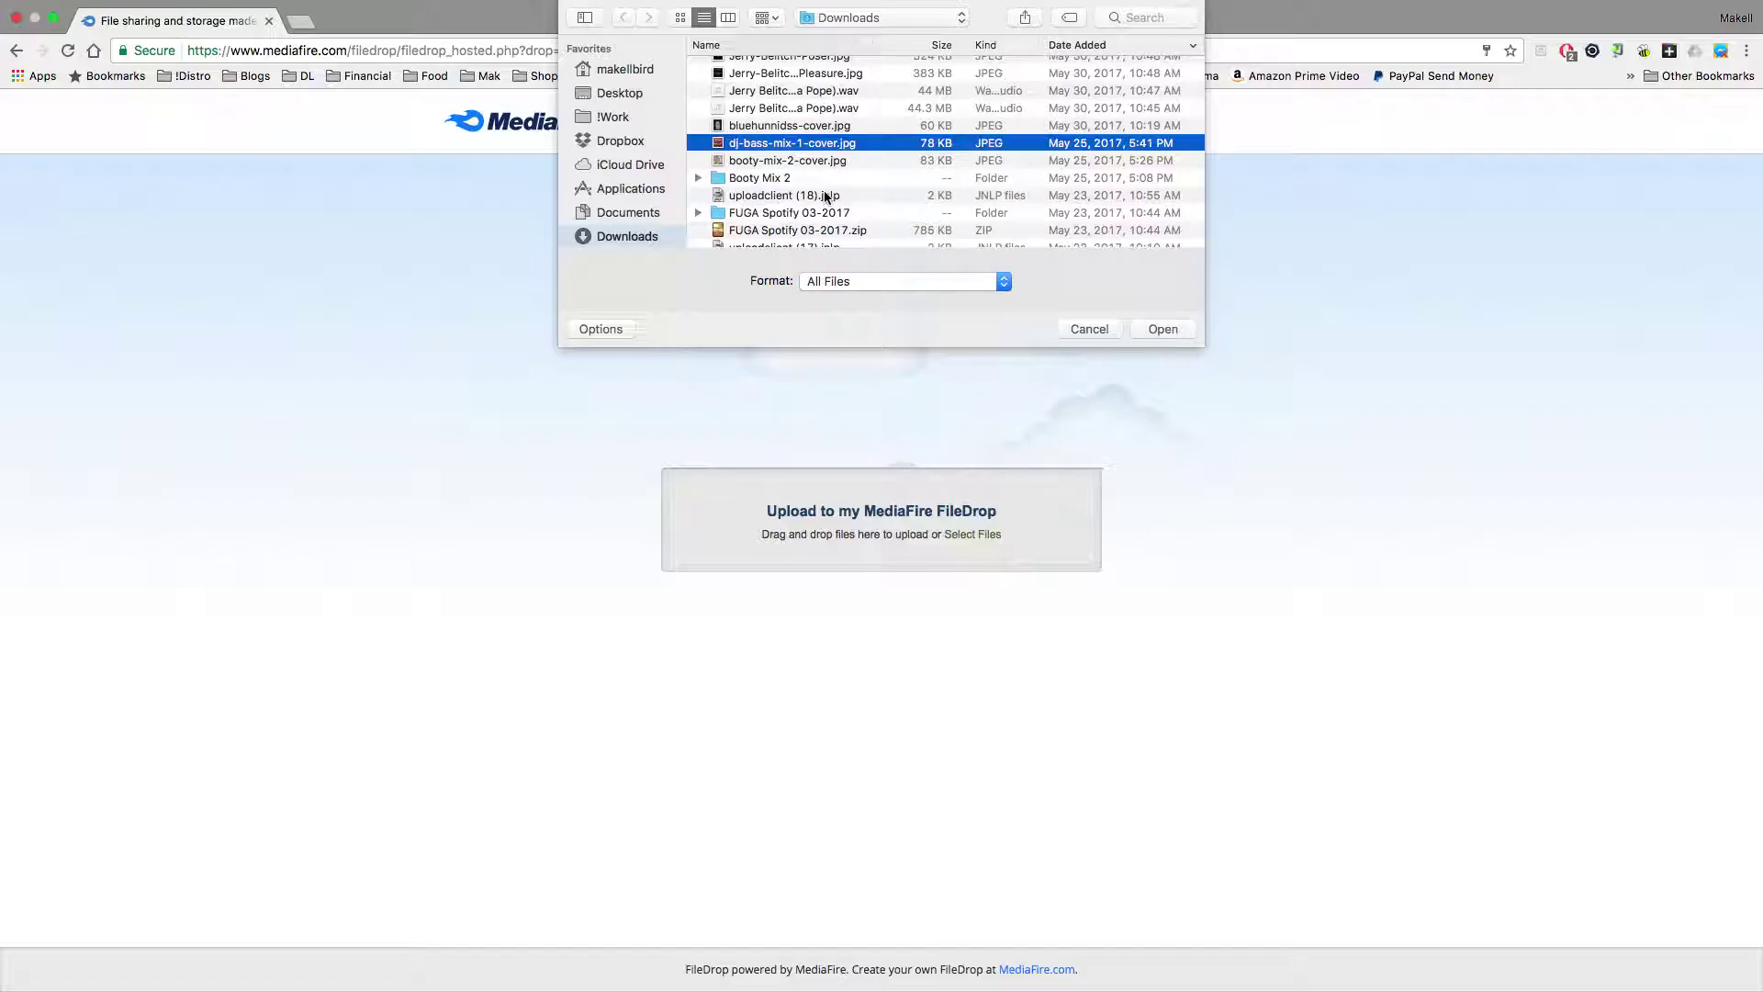
left_click(1162, 329)
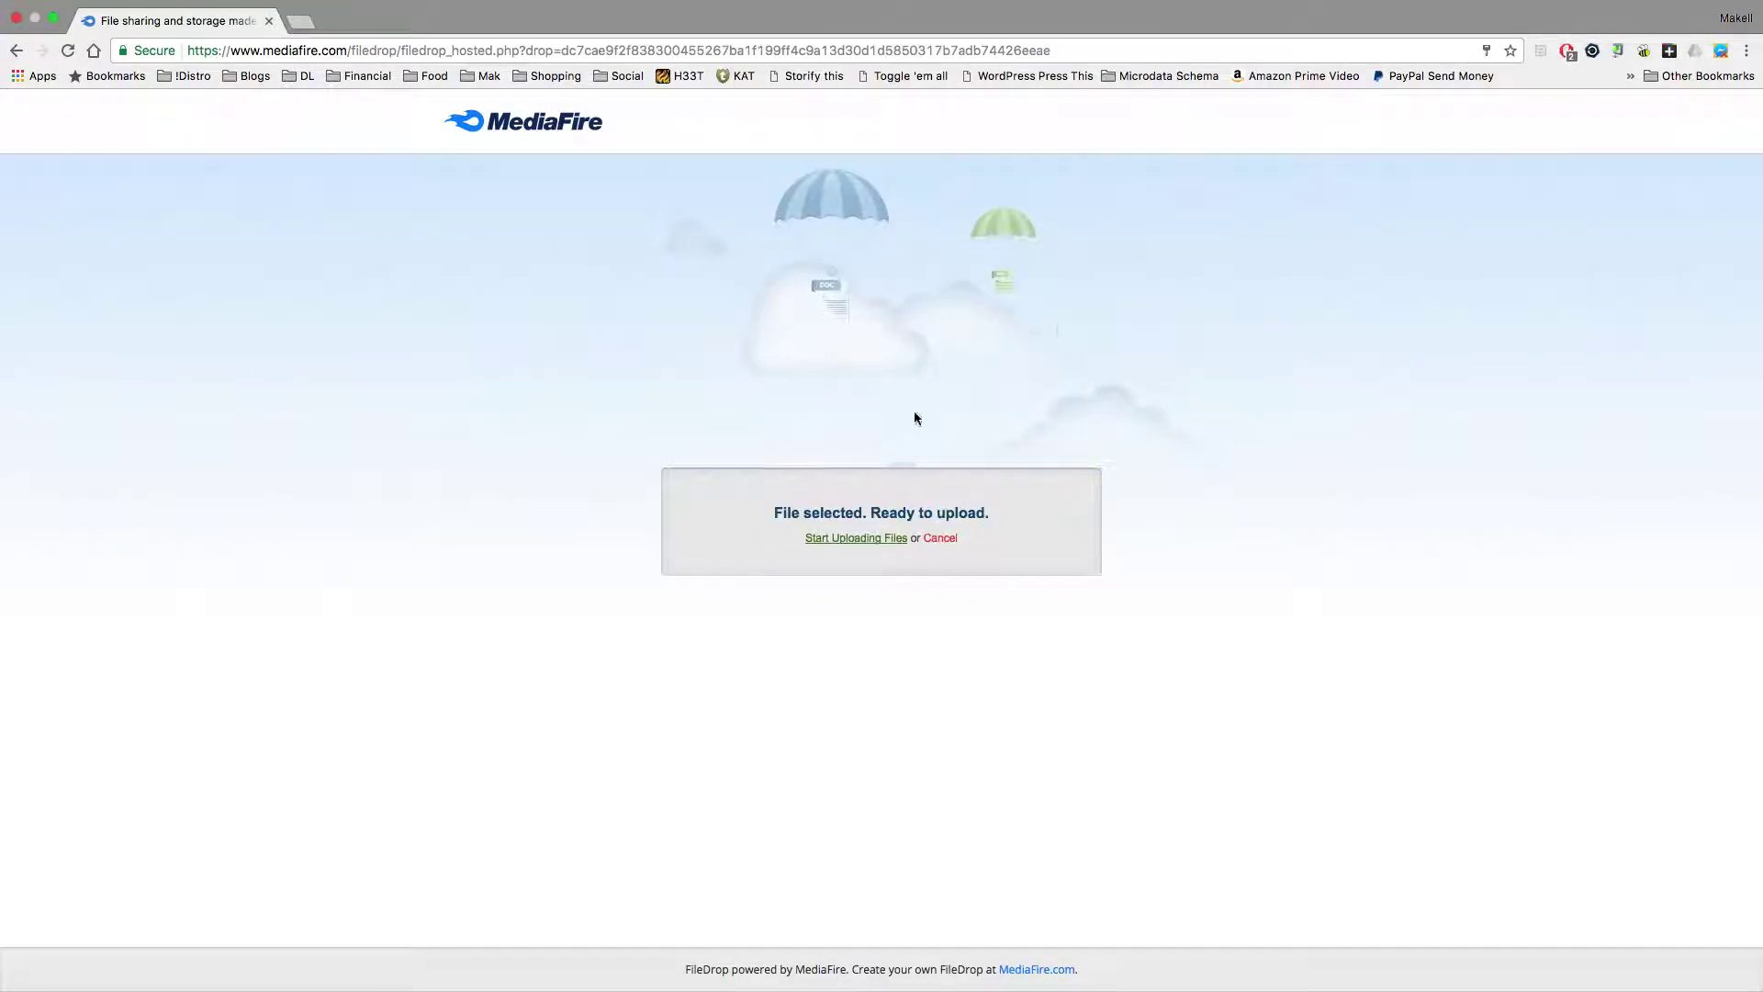
- Upload the cover image until it reports Upload Complete, then go back to the aded.us upload page
left_click(875, 539)
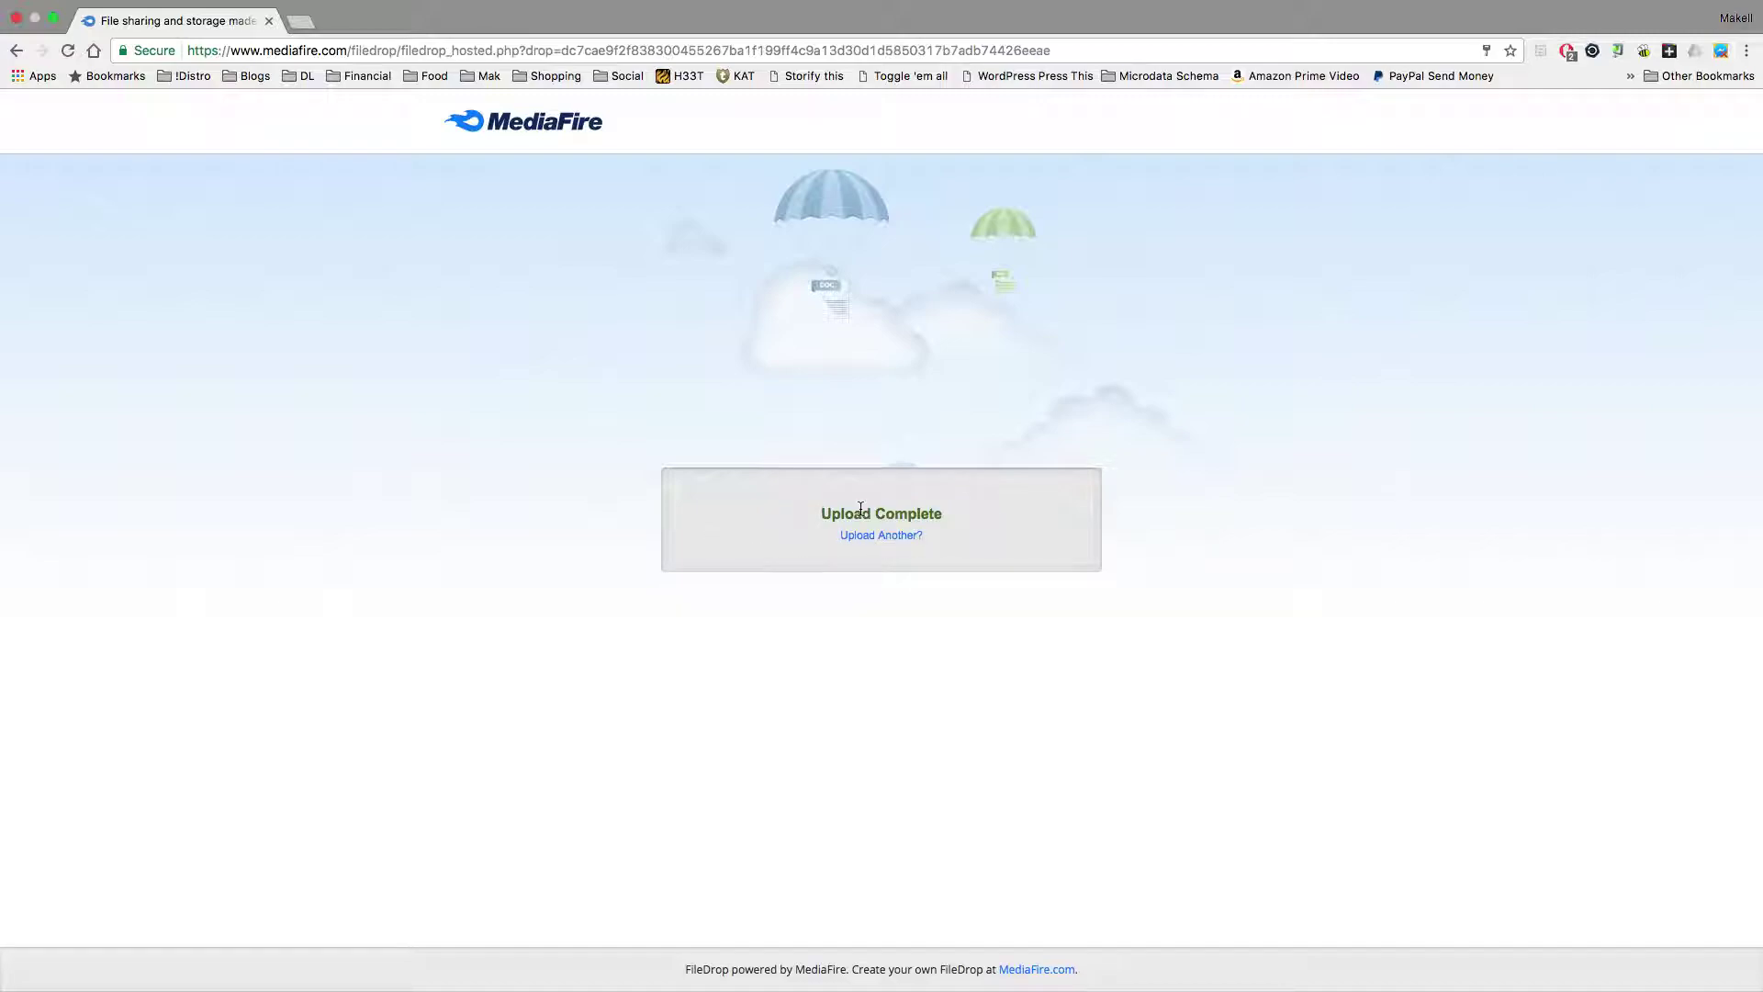
left_click(883, 536)
left_click(18, 52)
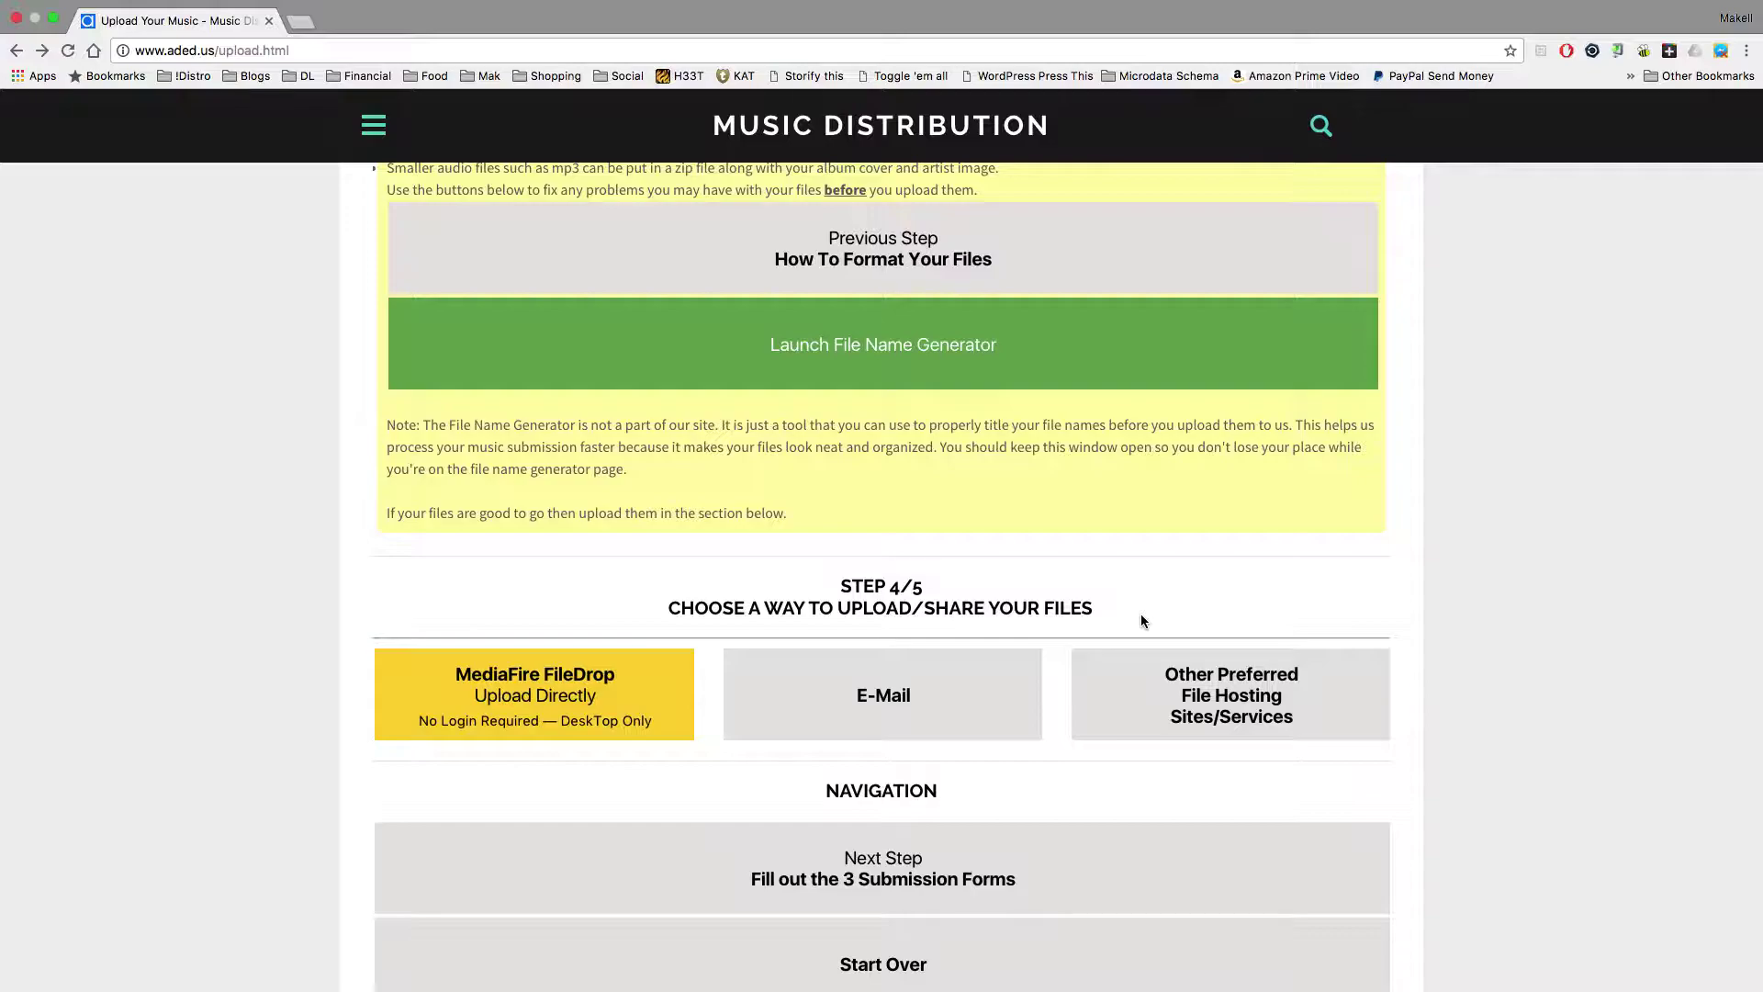
left_click(921, 709)
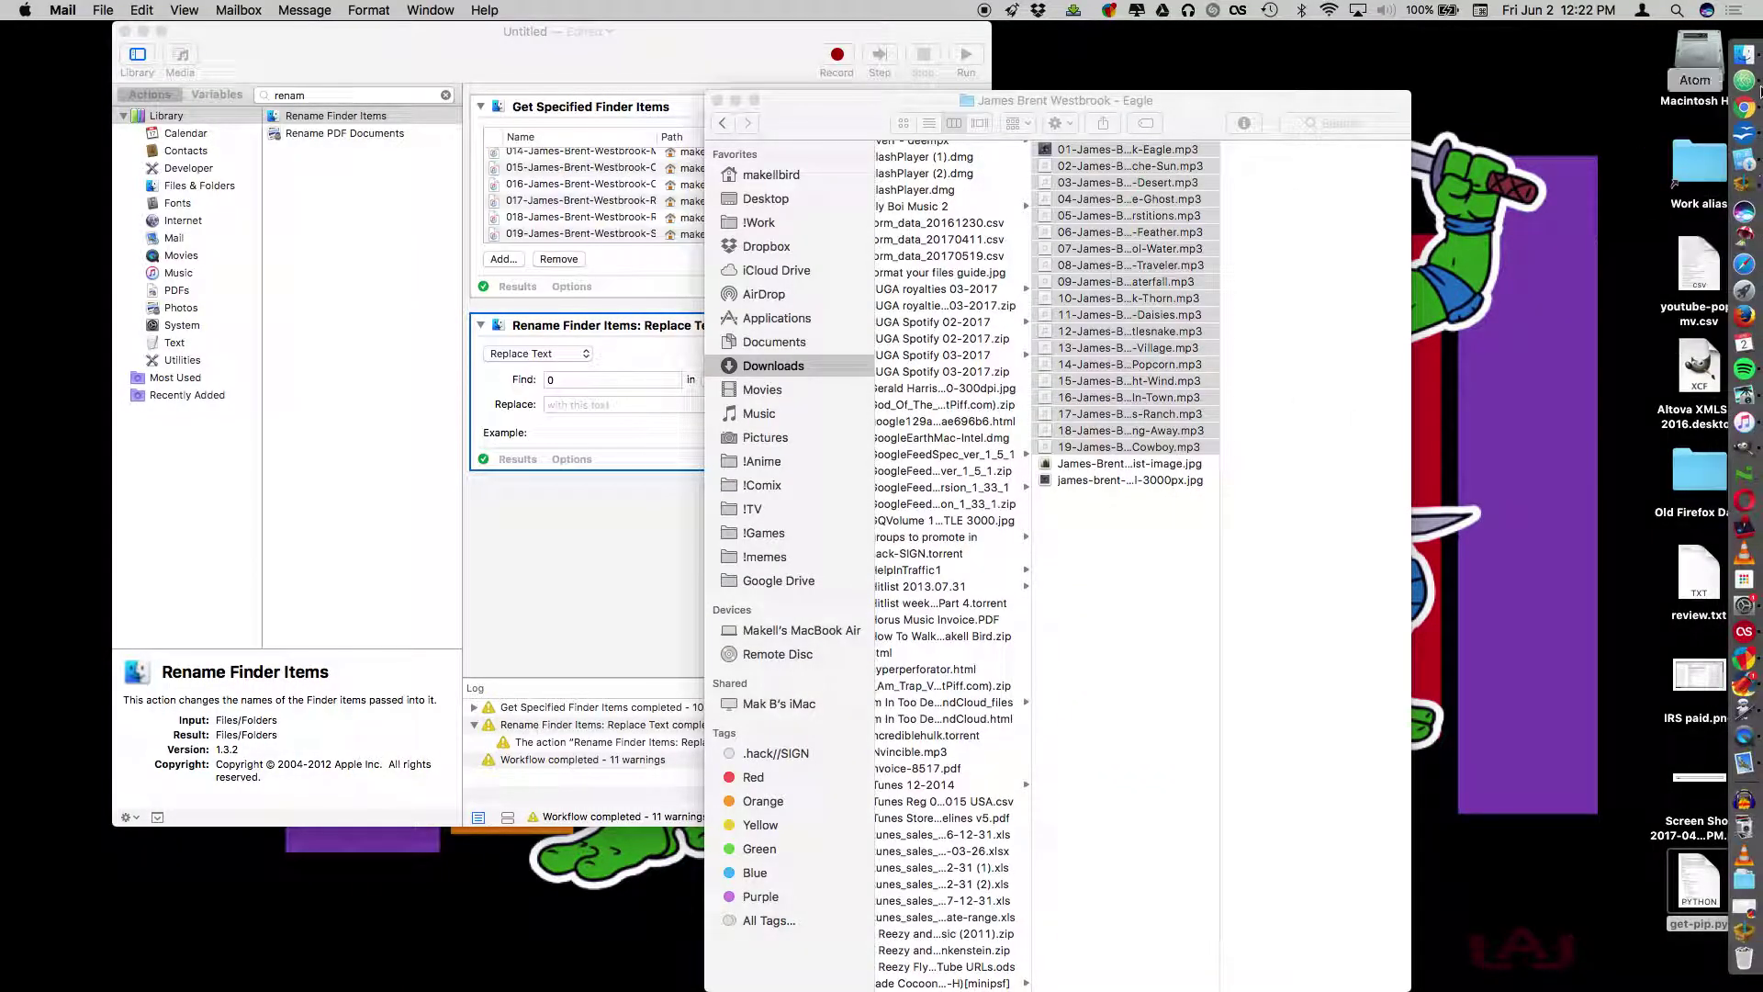
left_click(1747, 112)
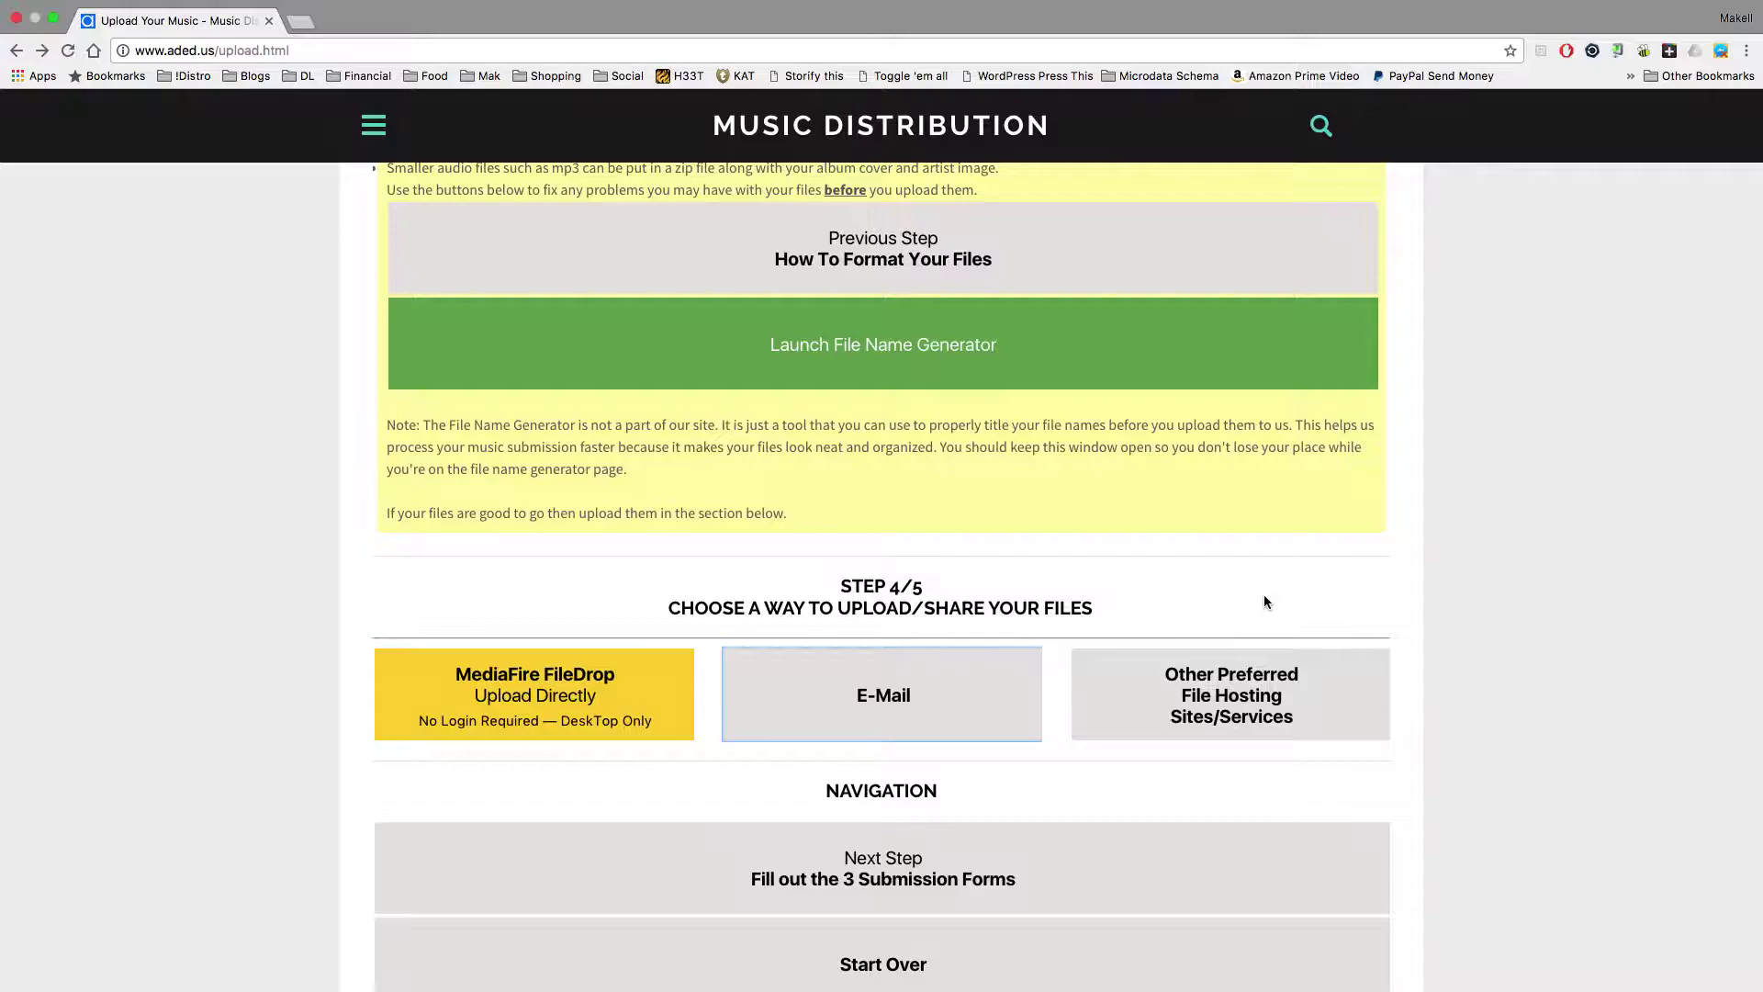
- Open the preferred file hosting services page and highlight its heading
left_click(1244, 691)
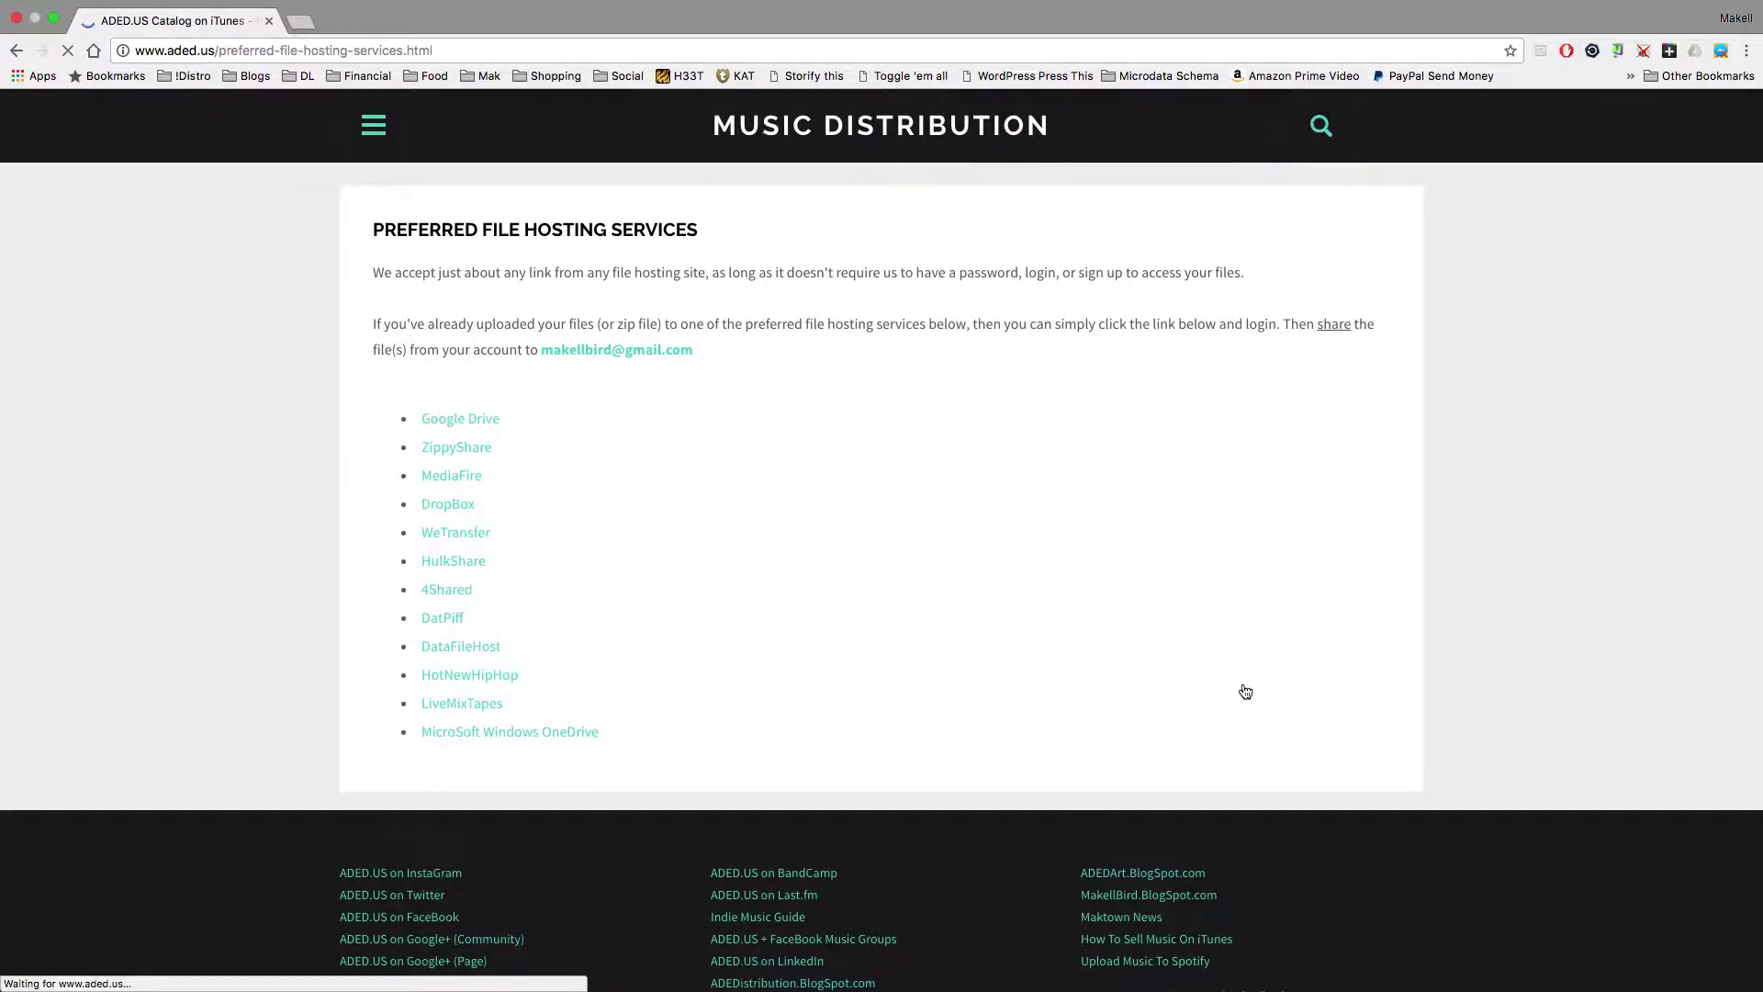
left_click_drag(382, 230, 716, 226)
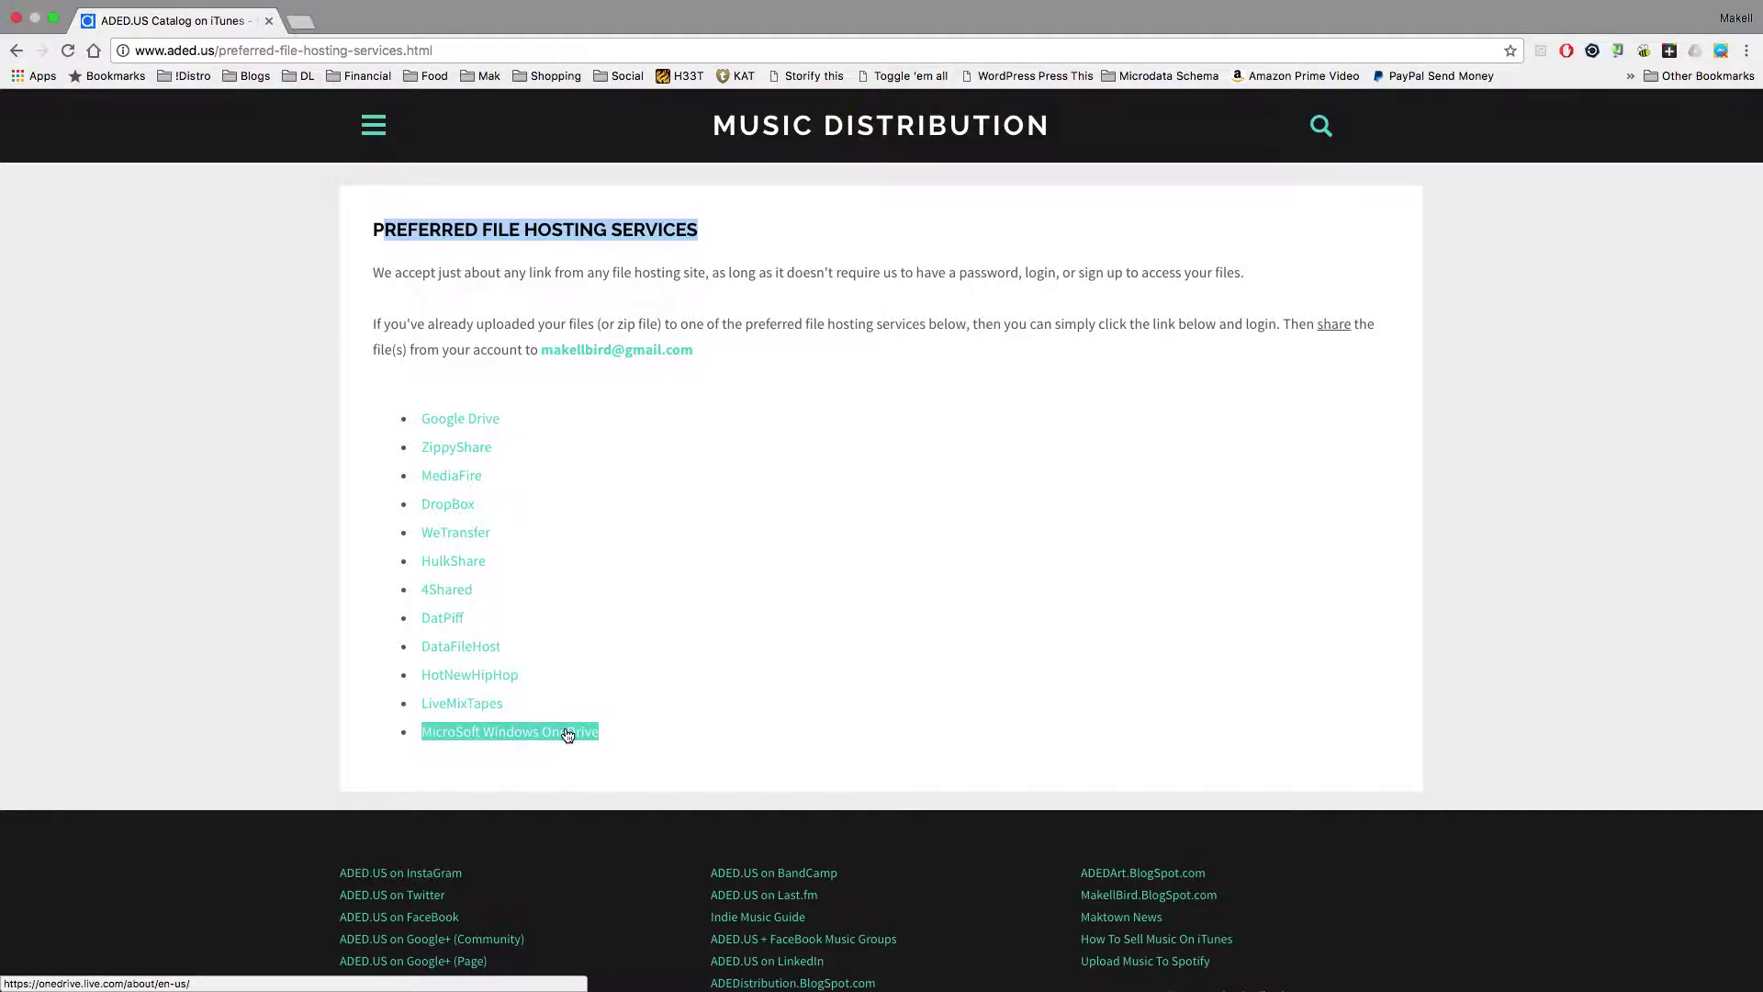
left_click(764, 521)
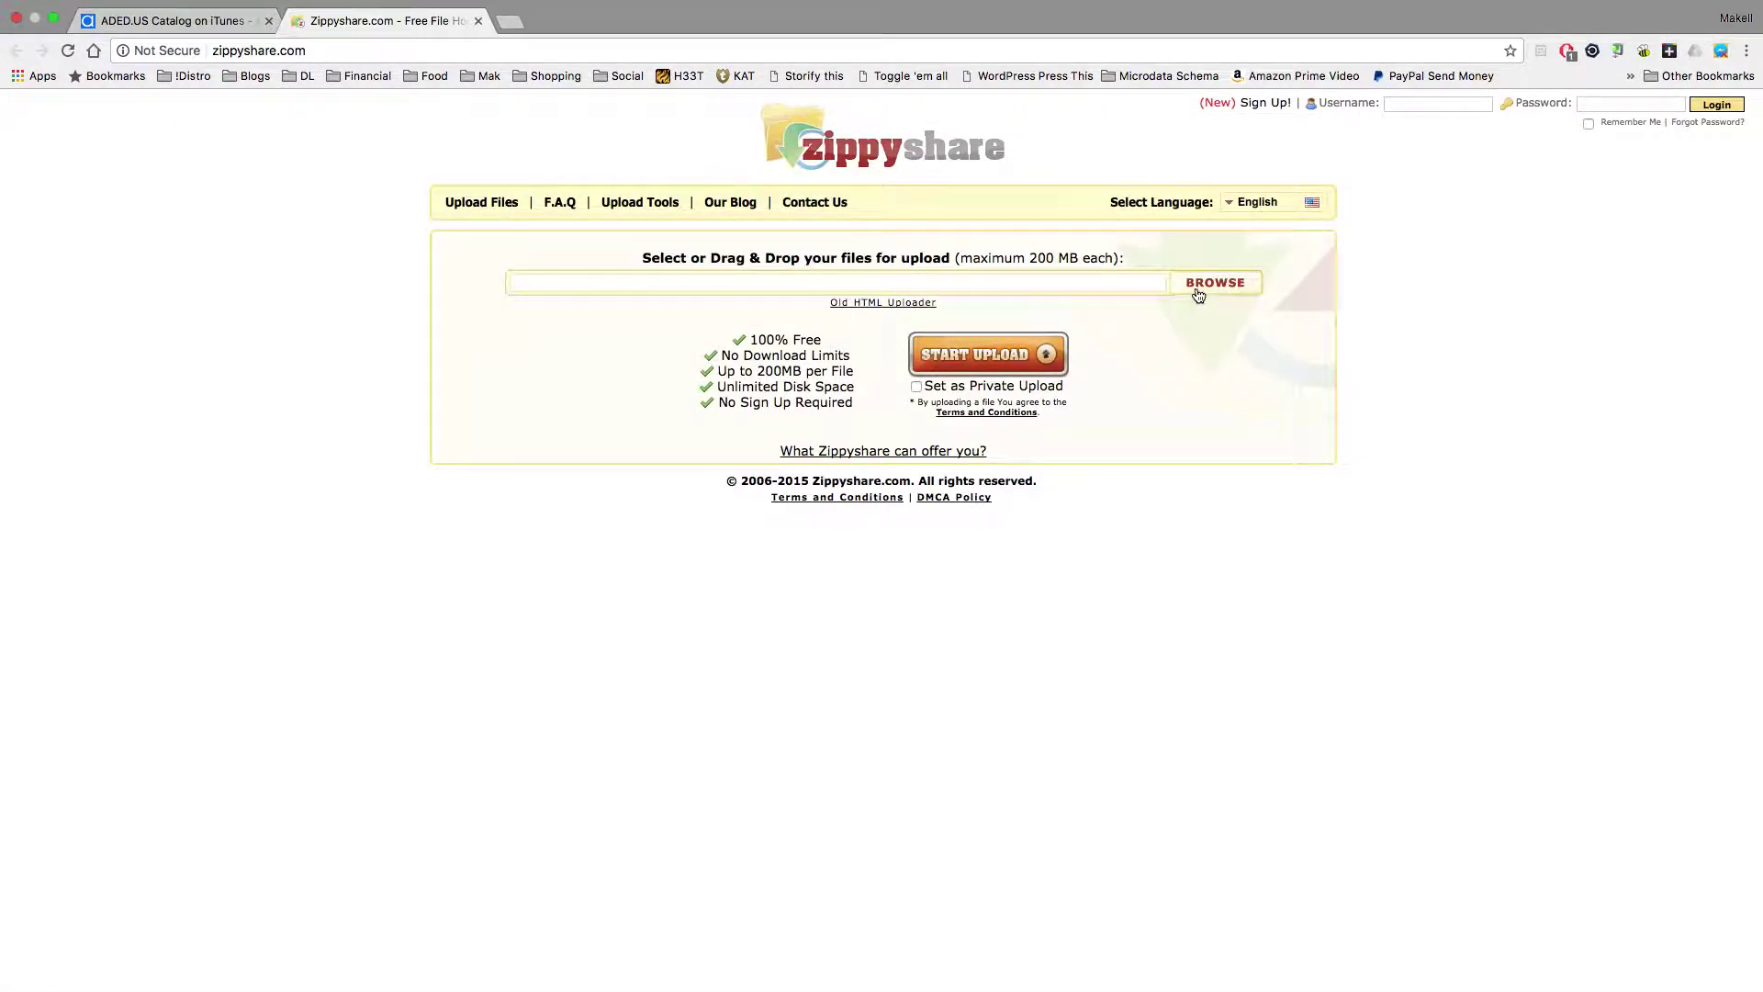
left_click(224, 28)
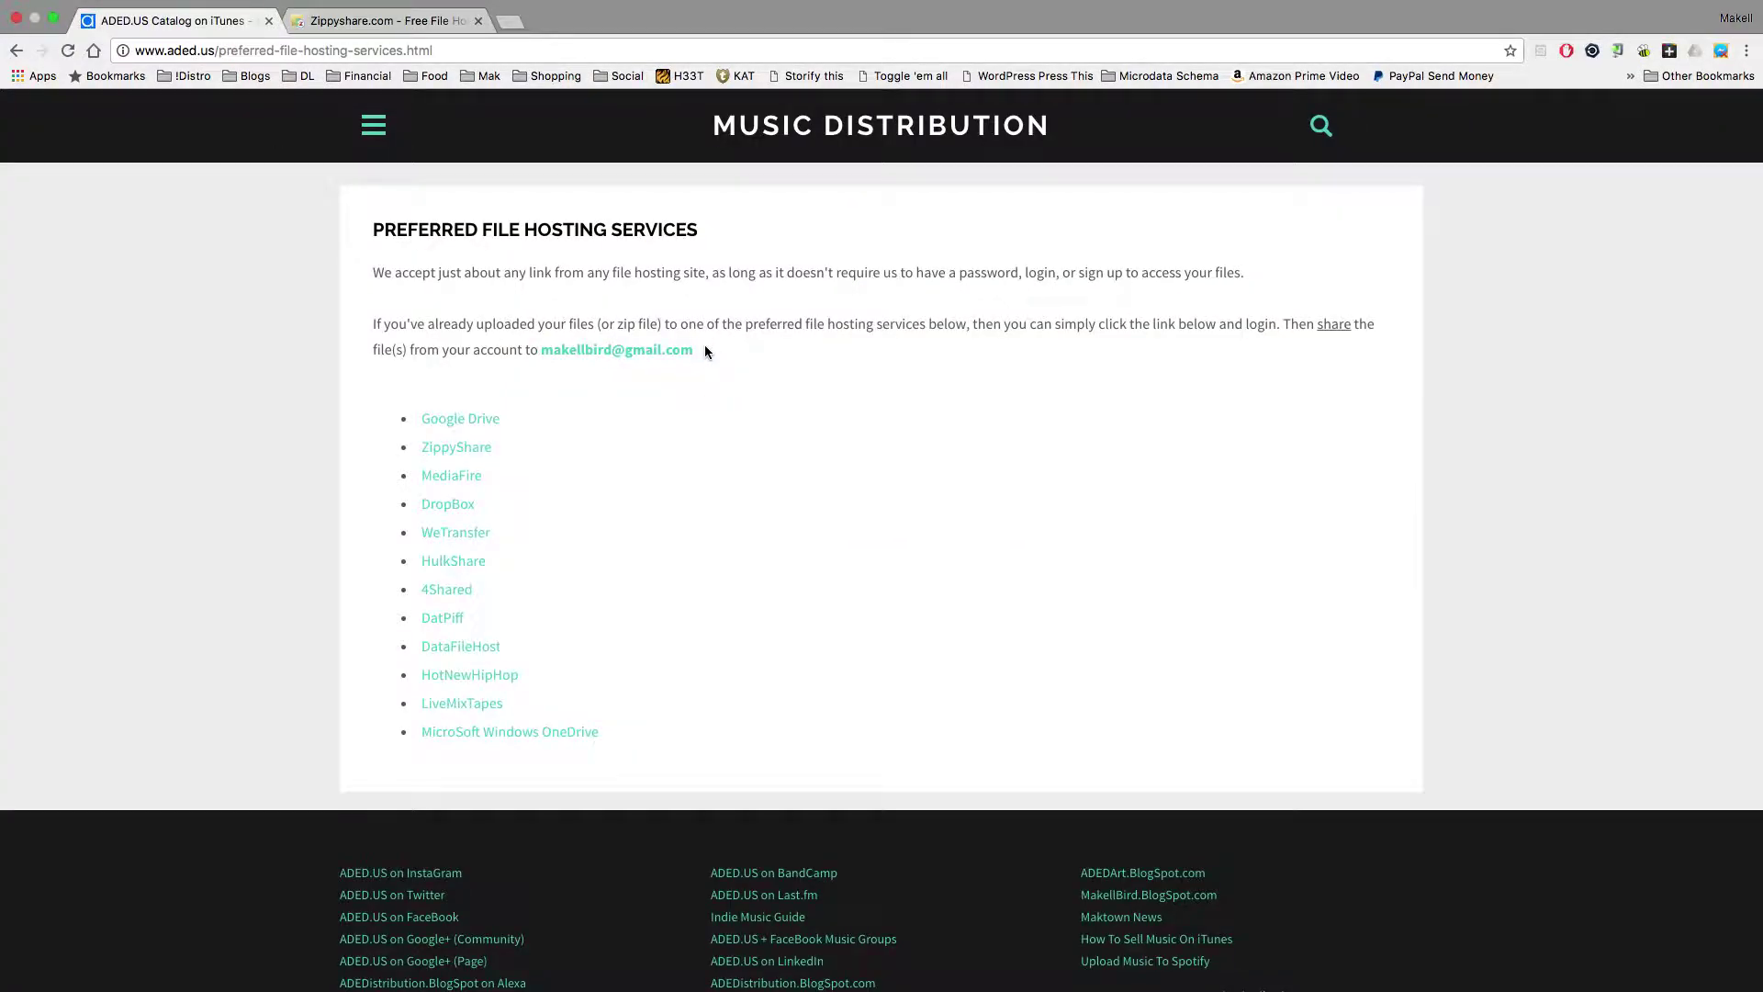
- Highlight the contact e-mail address for sharing files, then return to the upload page
left_click_drag(705, 352, 541, 349)
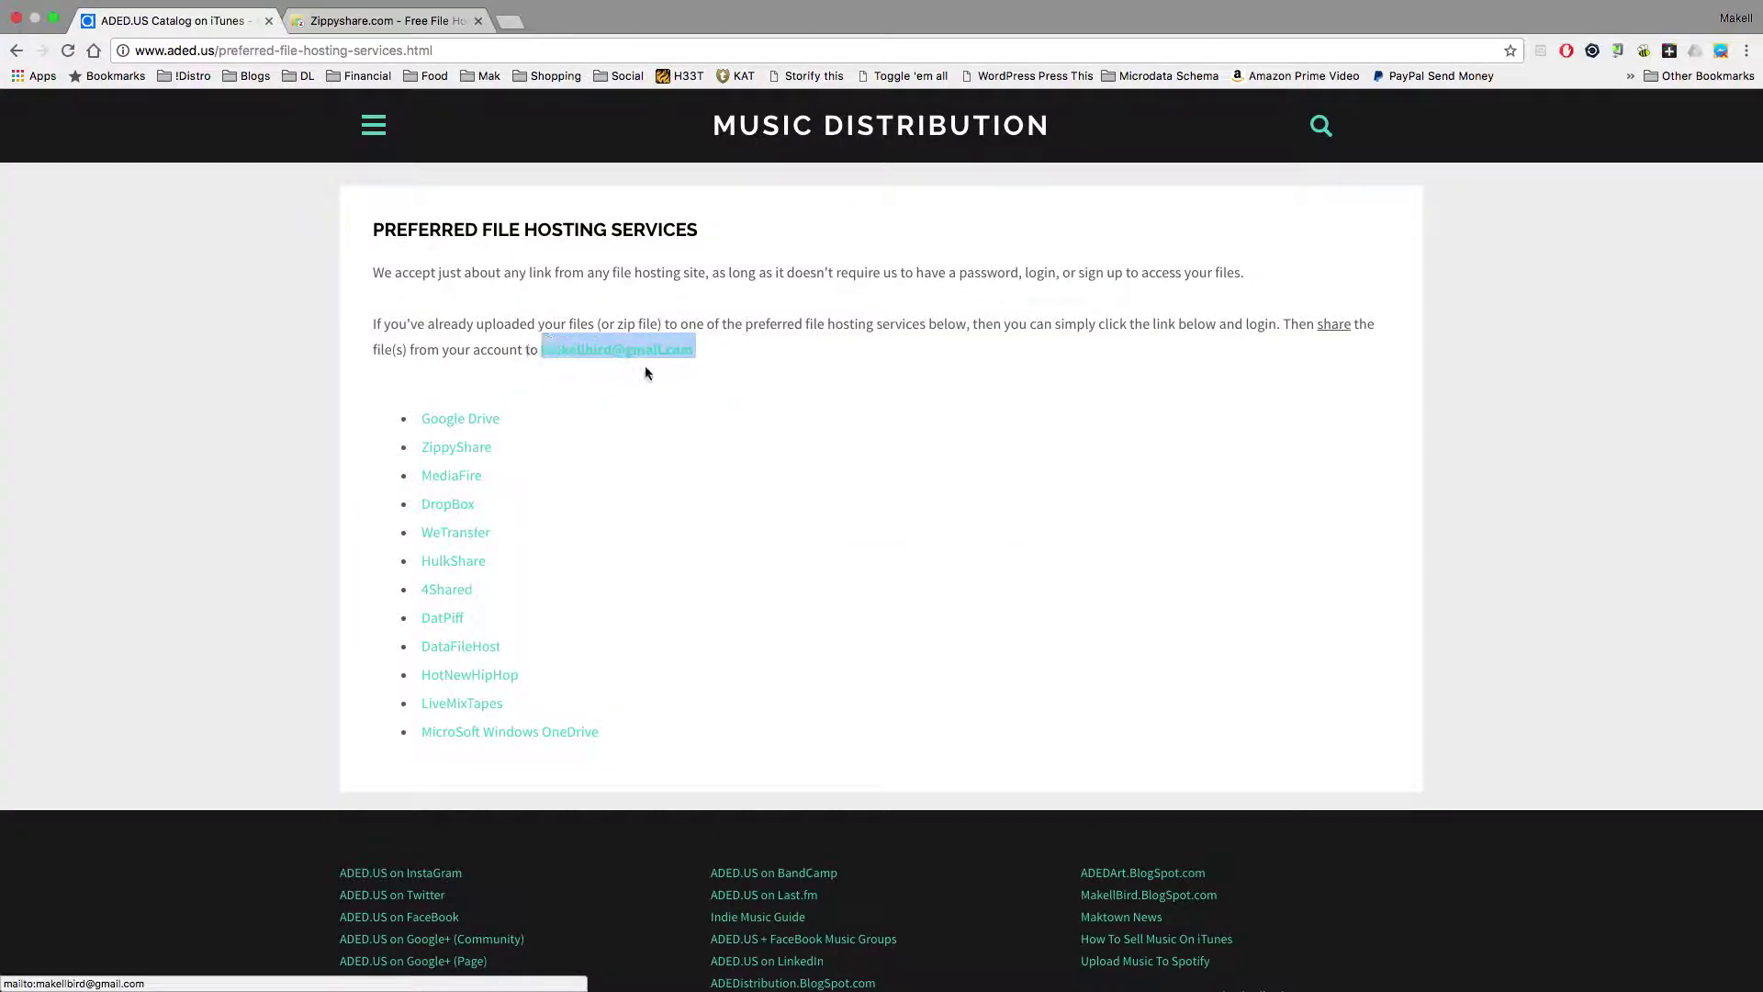
left_click(783, 260)
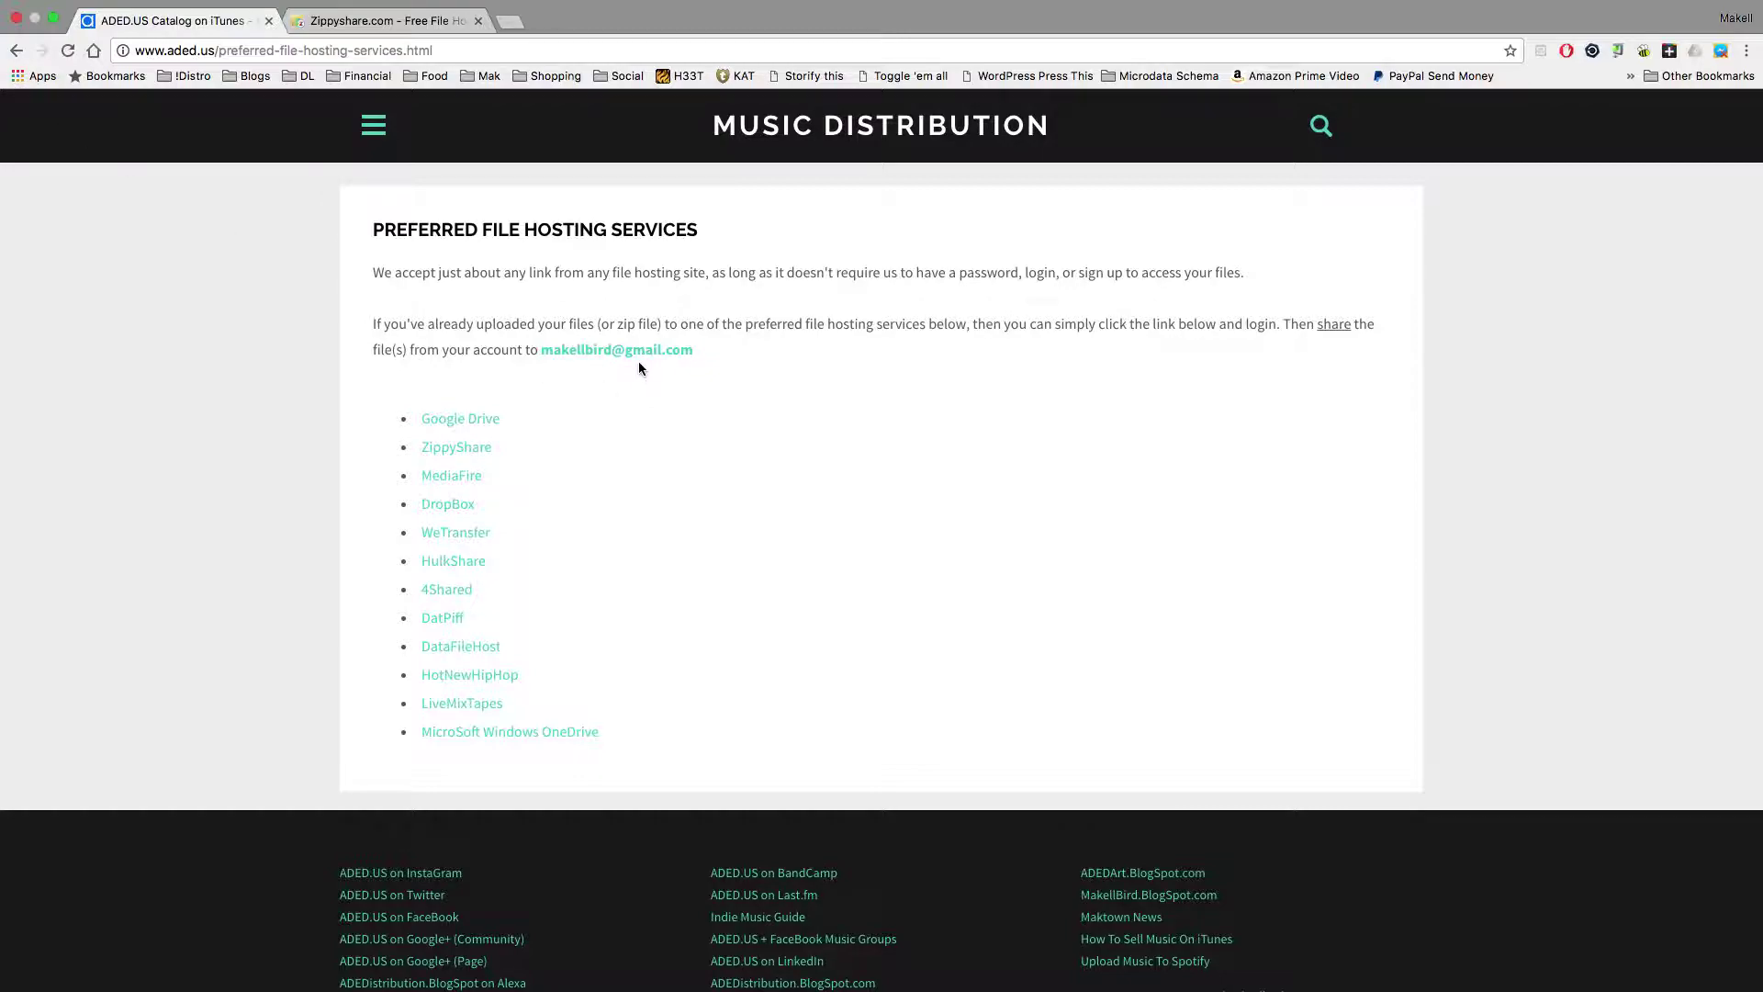
left_click_drag(702, 356, 549, 343)
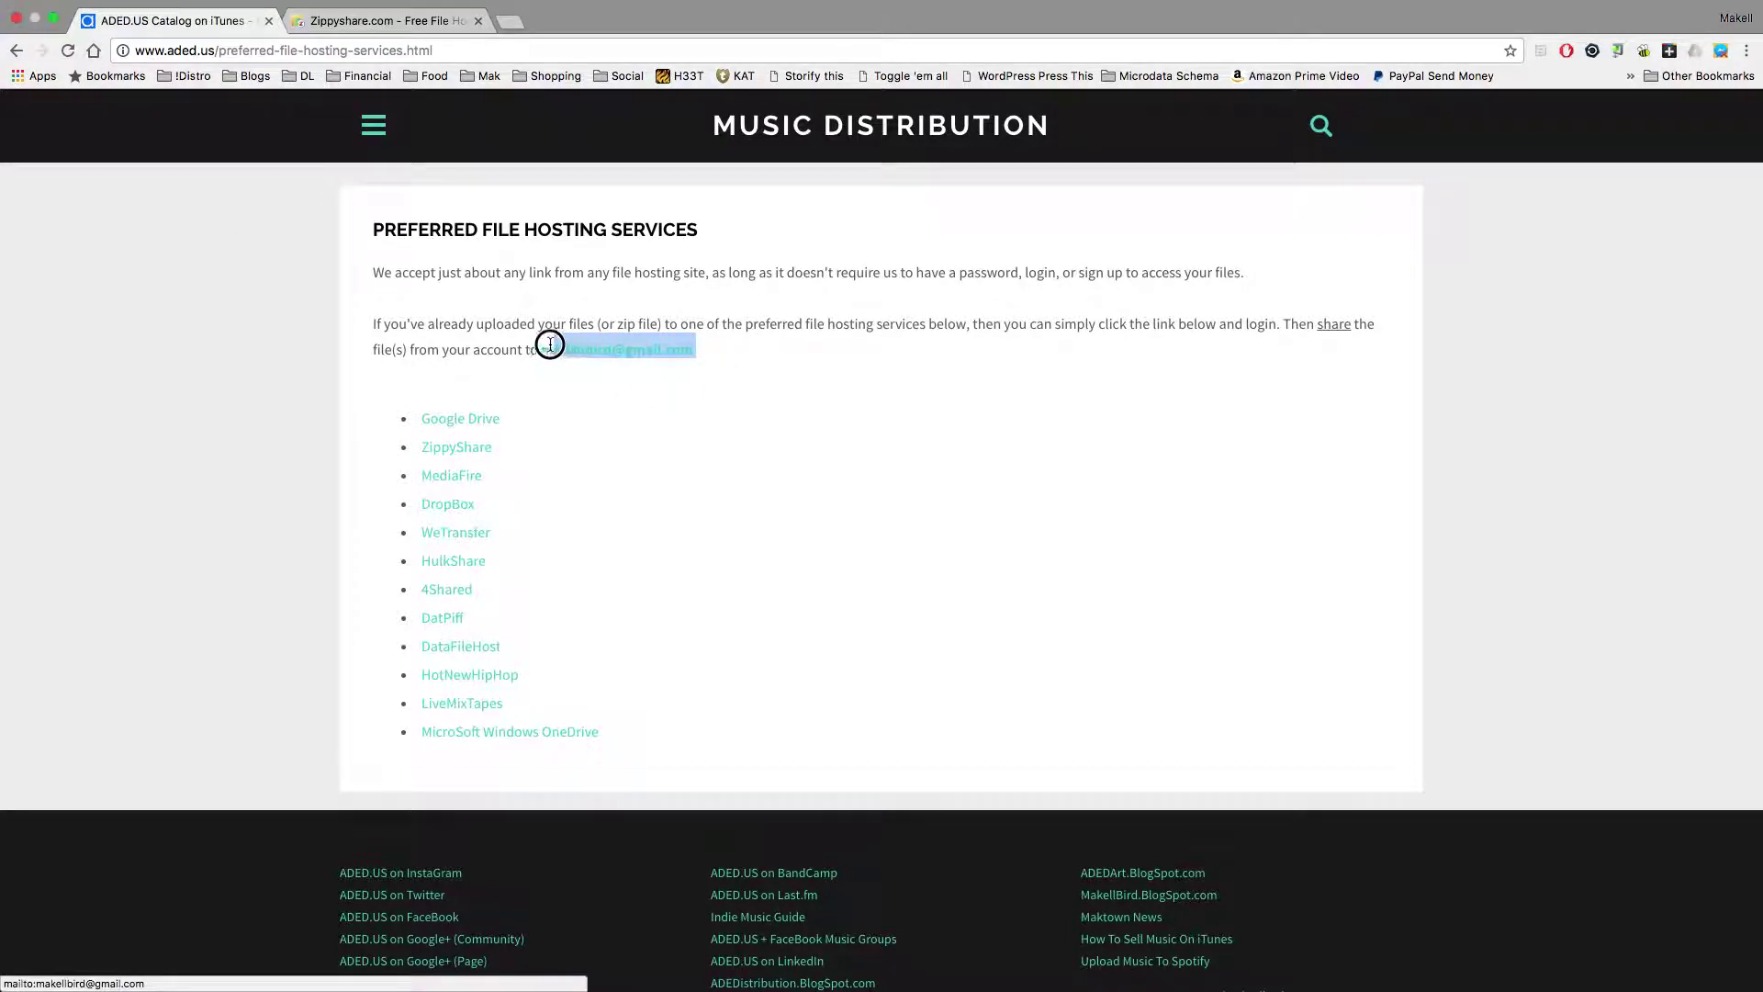
left_click(715, 354)
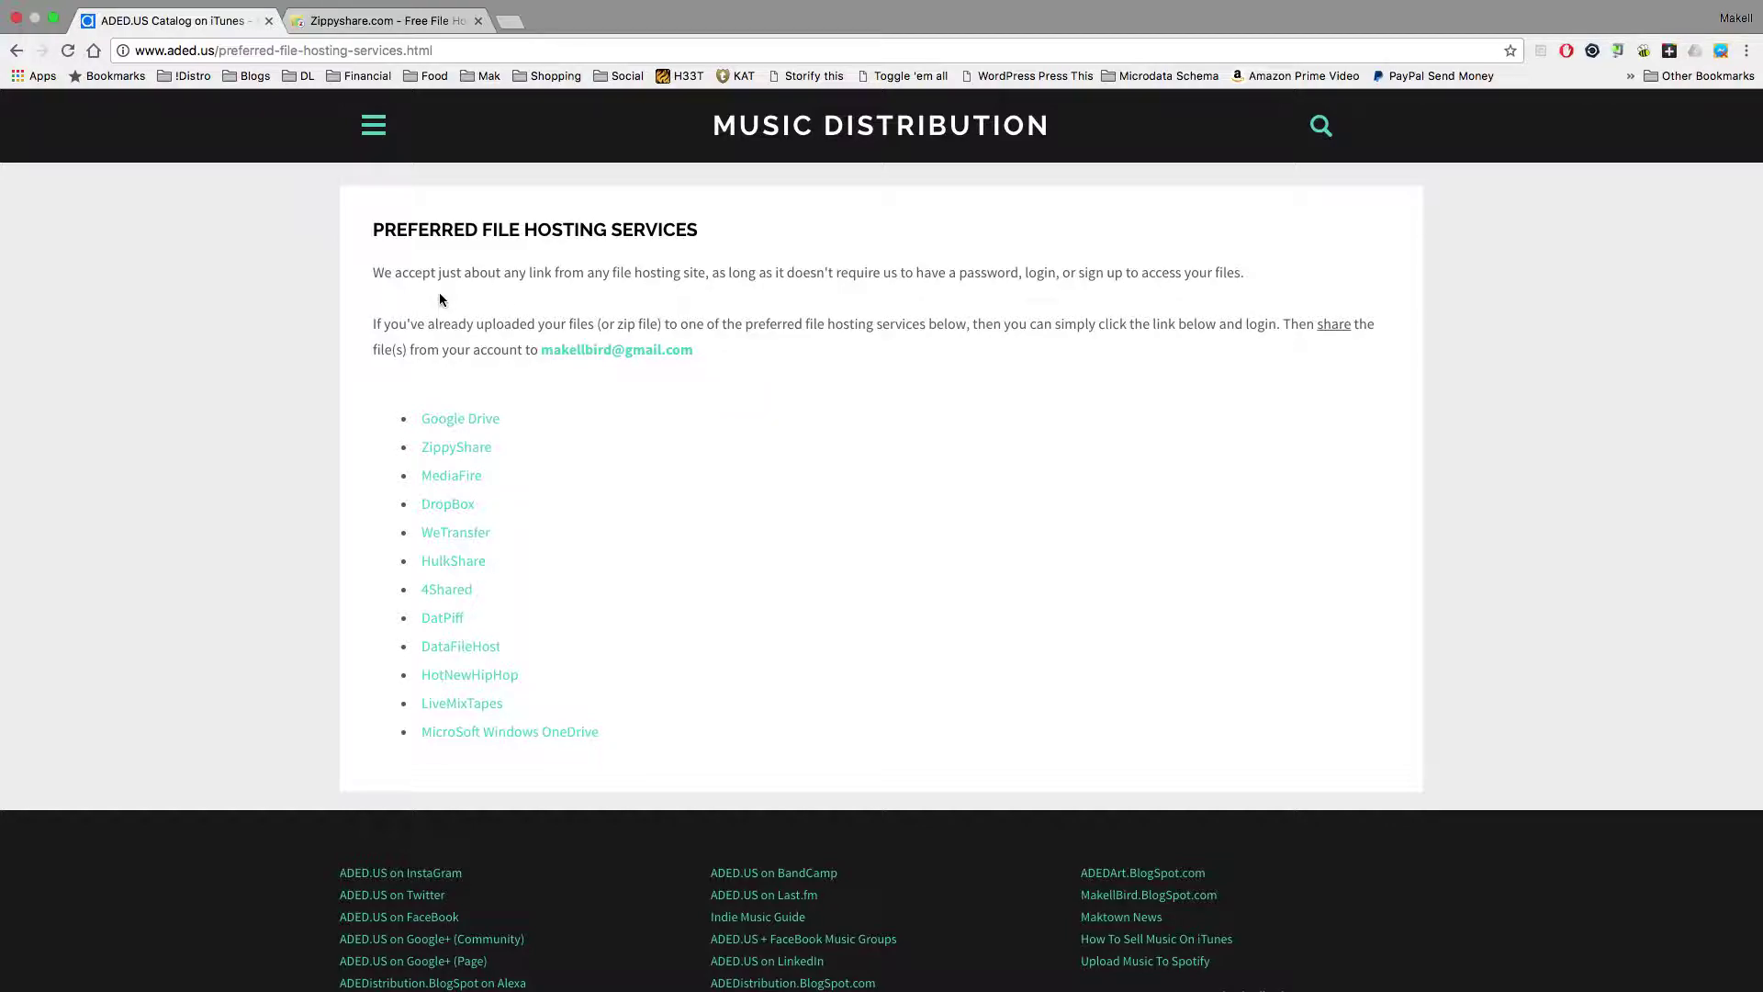
left_click(18, 56)
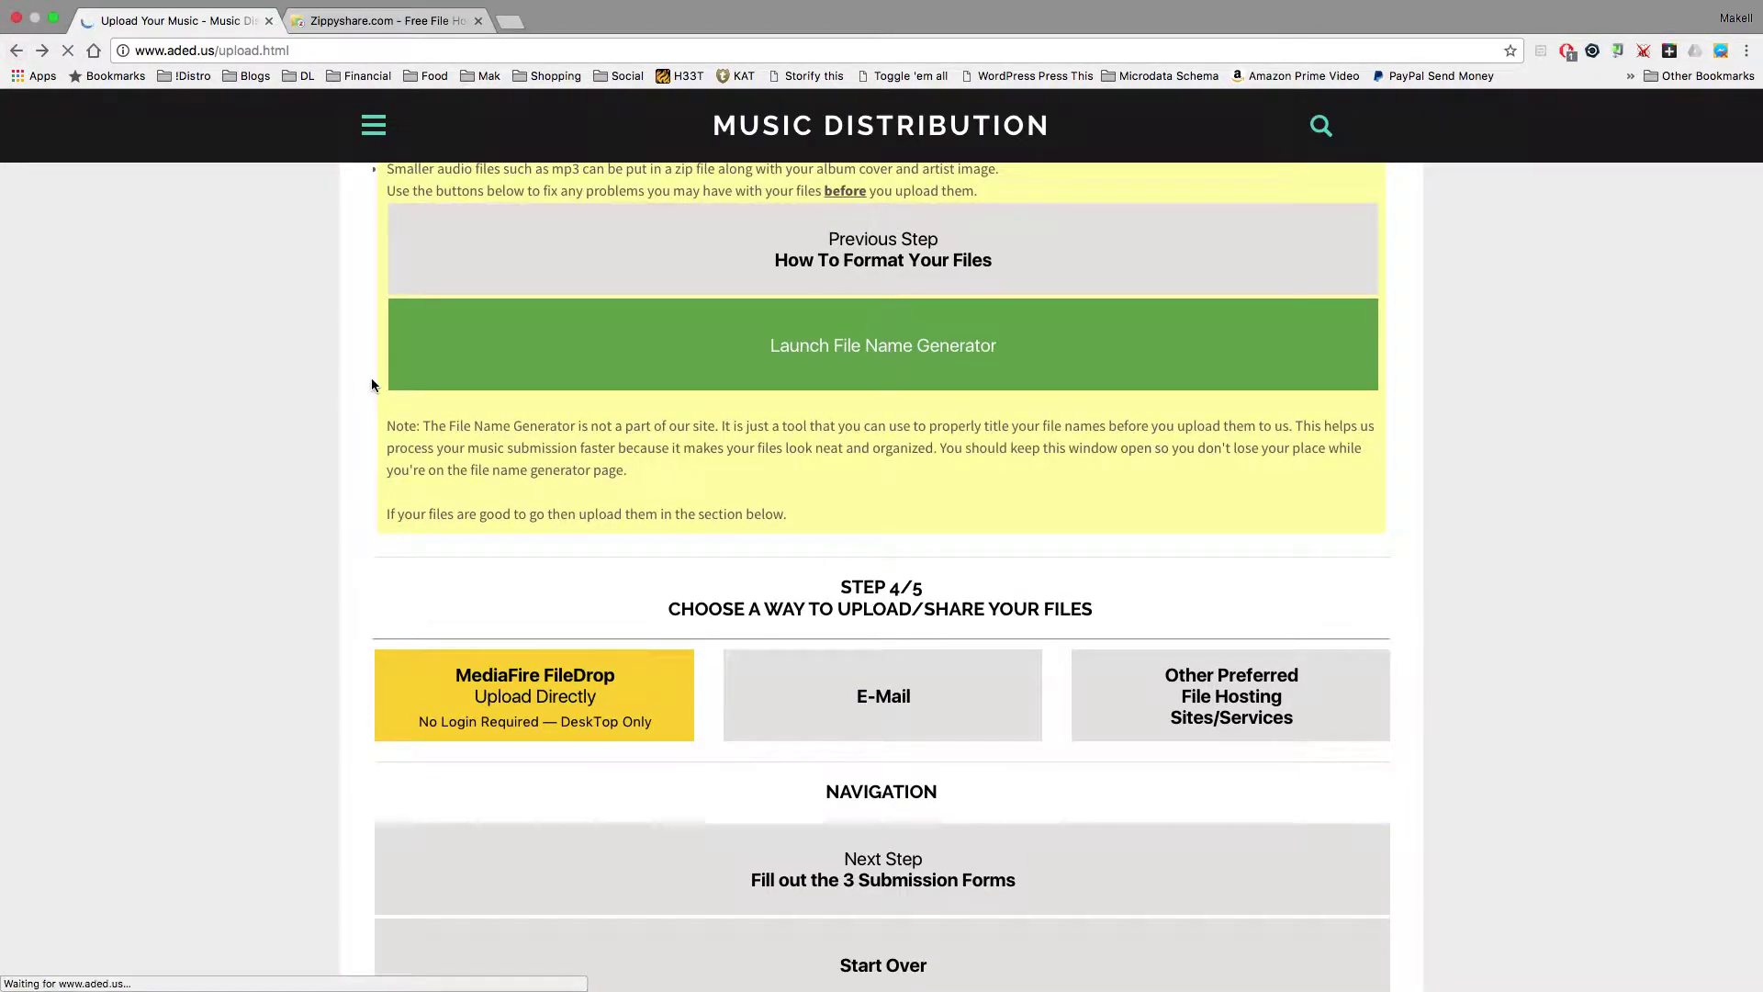
- Preview the three submission forms page via Next Step, then return to the Step 4/5 page
scroll(972, 496, "up", 5)
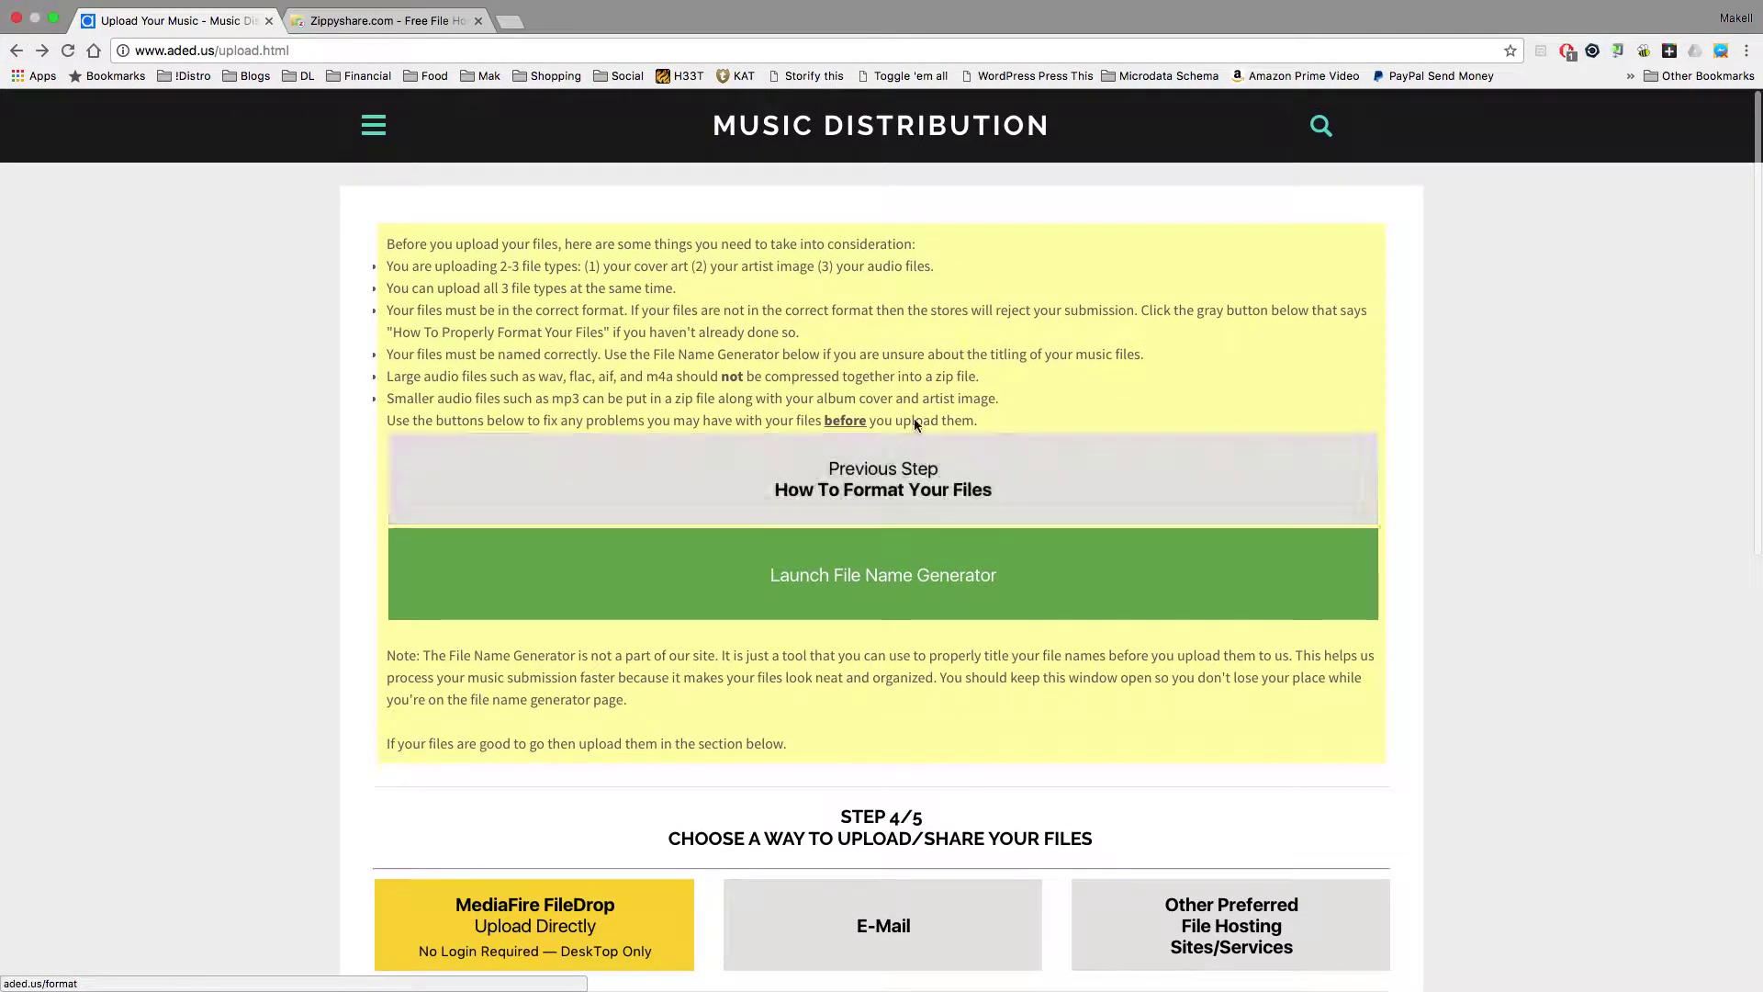
scroll(1035, 499, "down", 7)
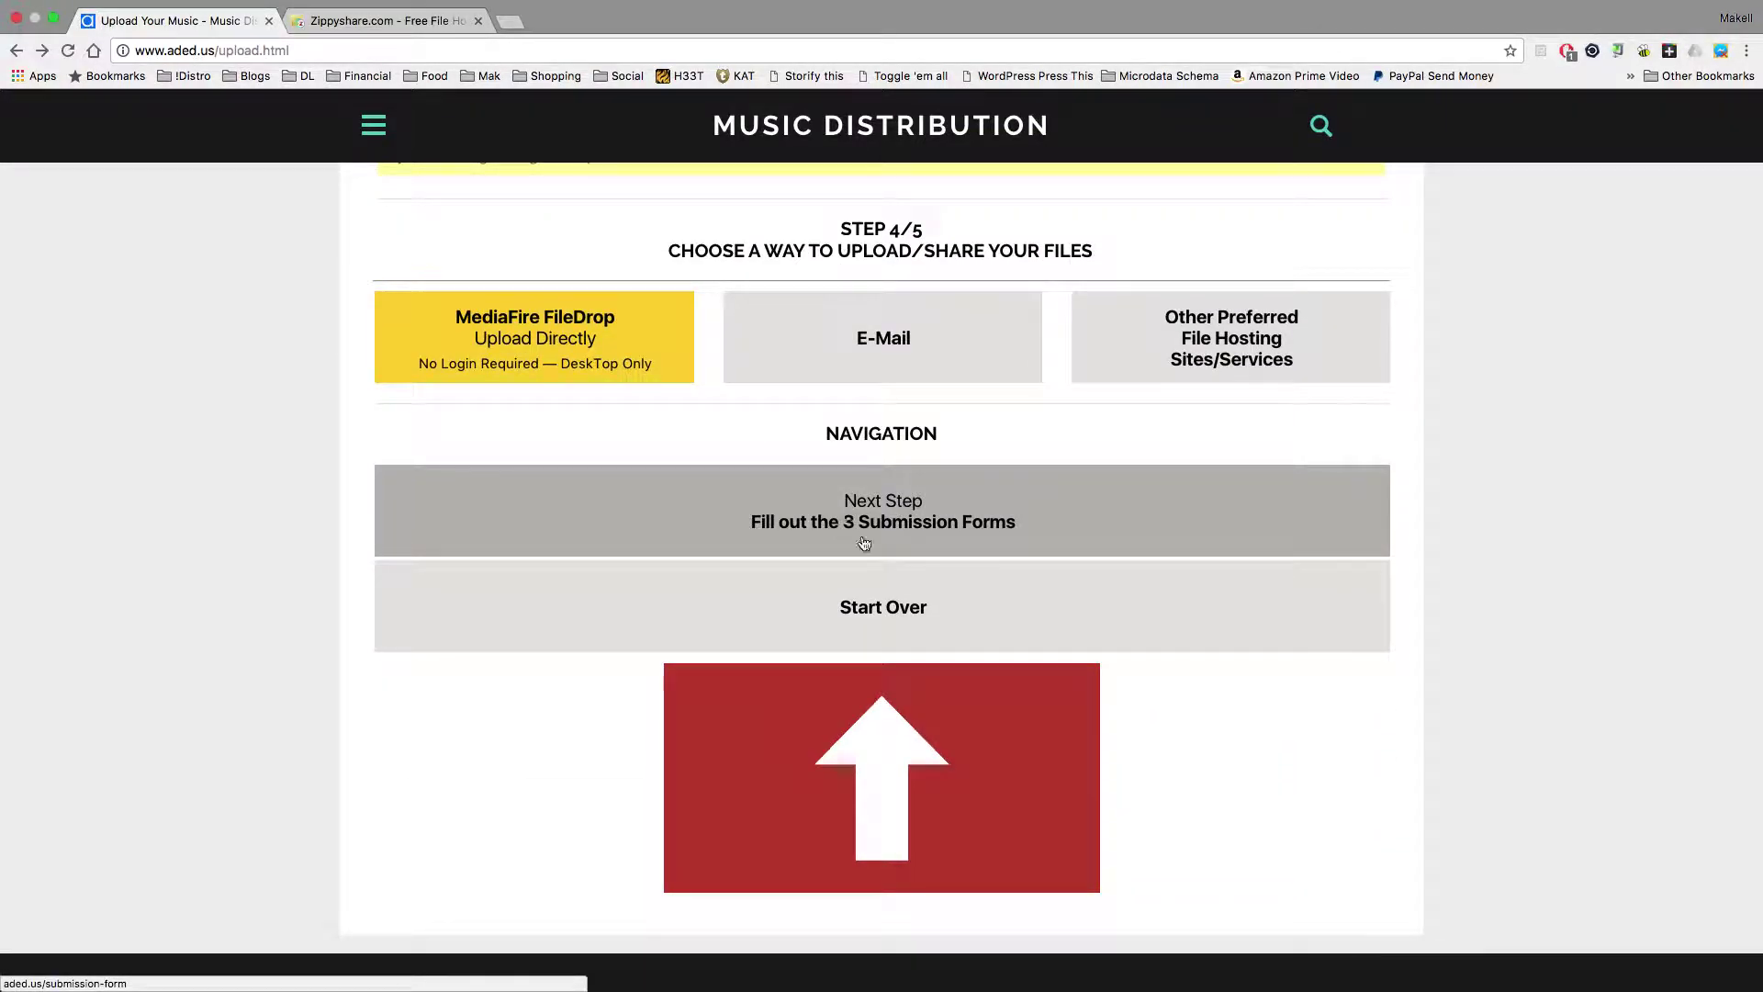
left_click(1060, 538)
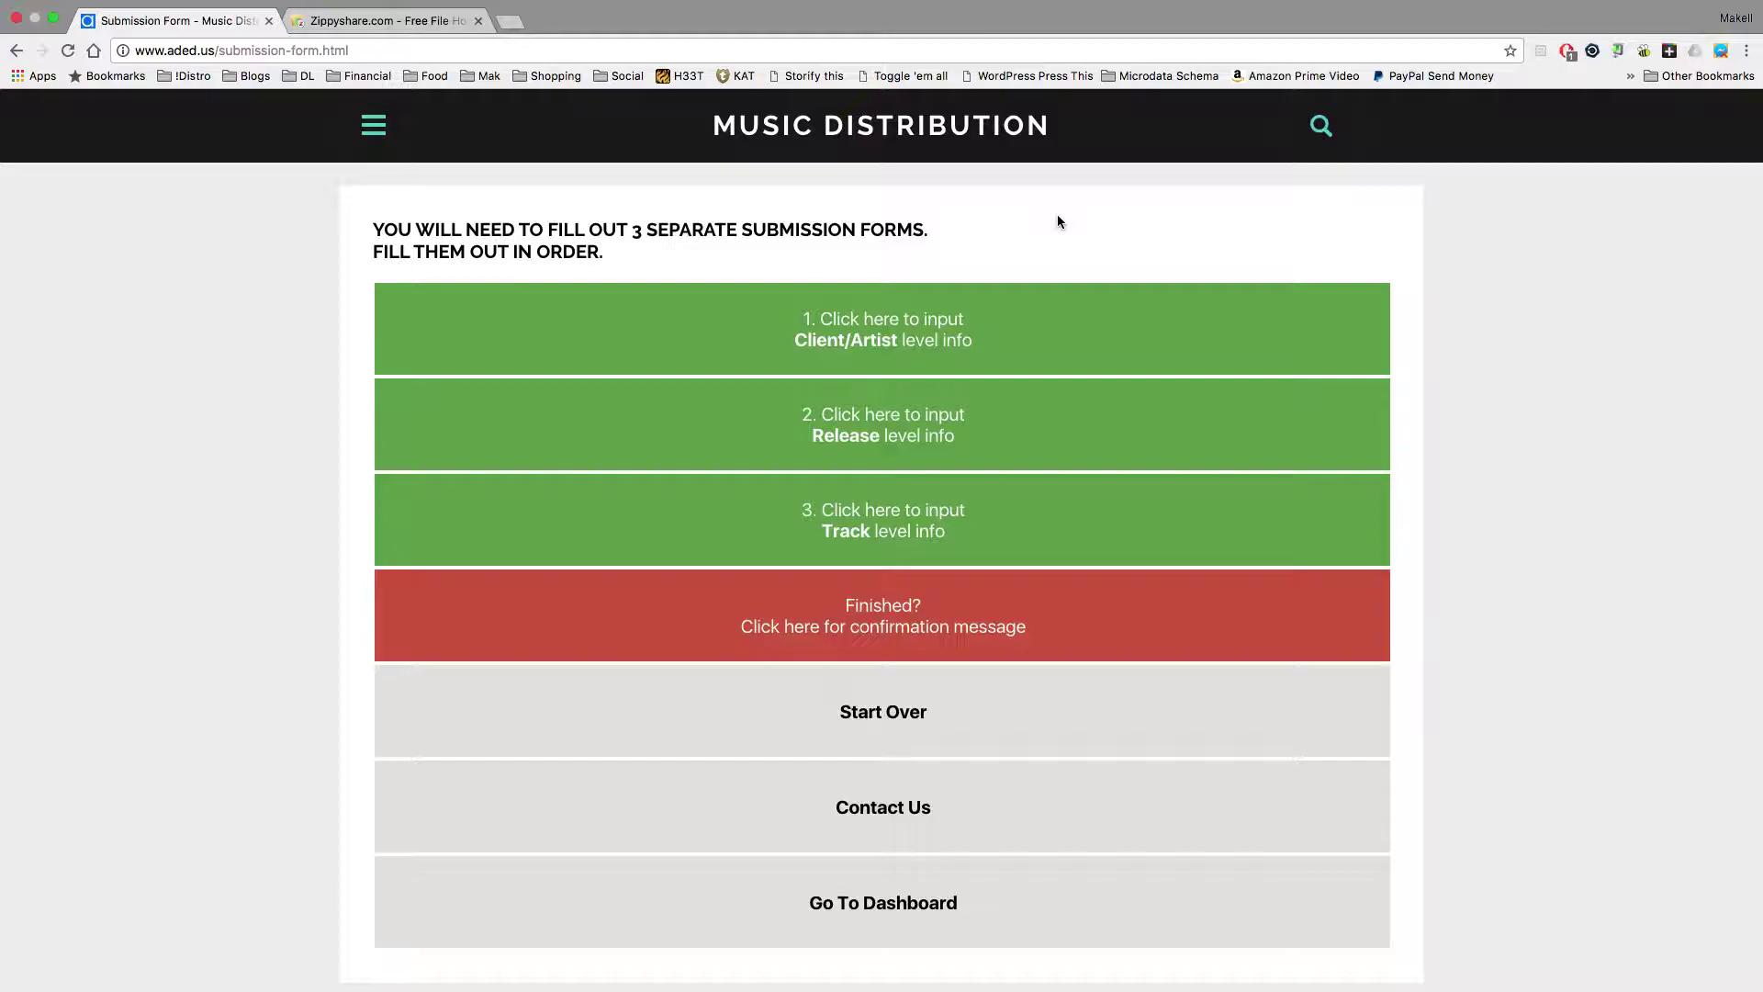
left_click(17, 52)
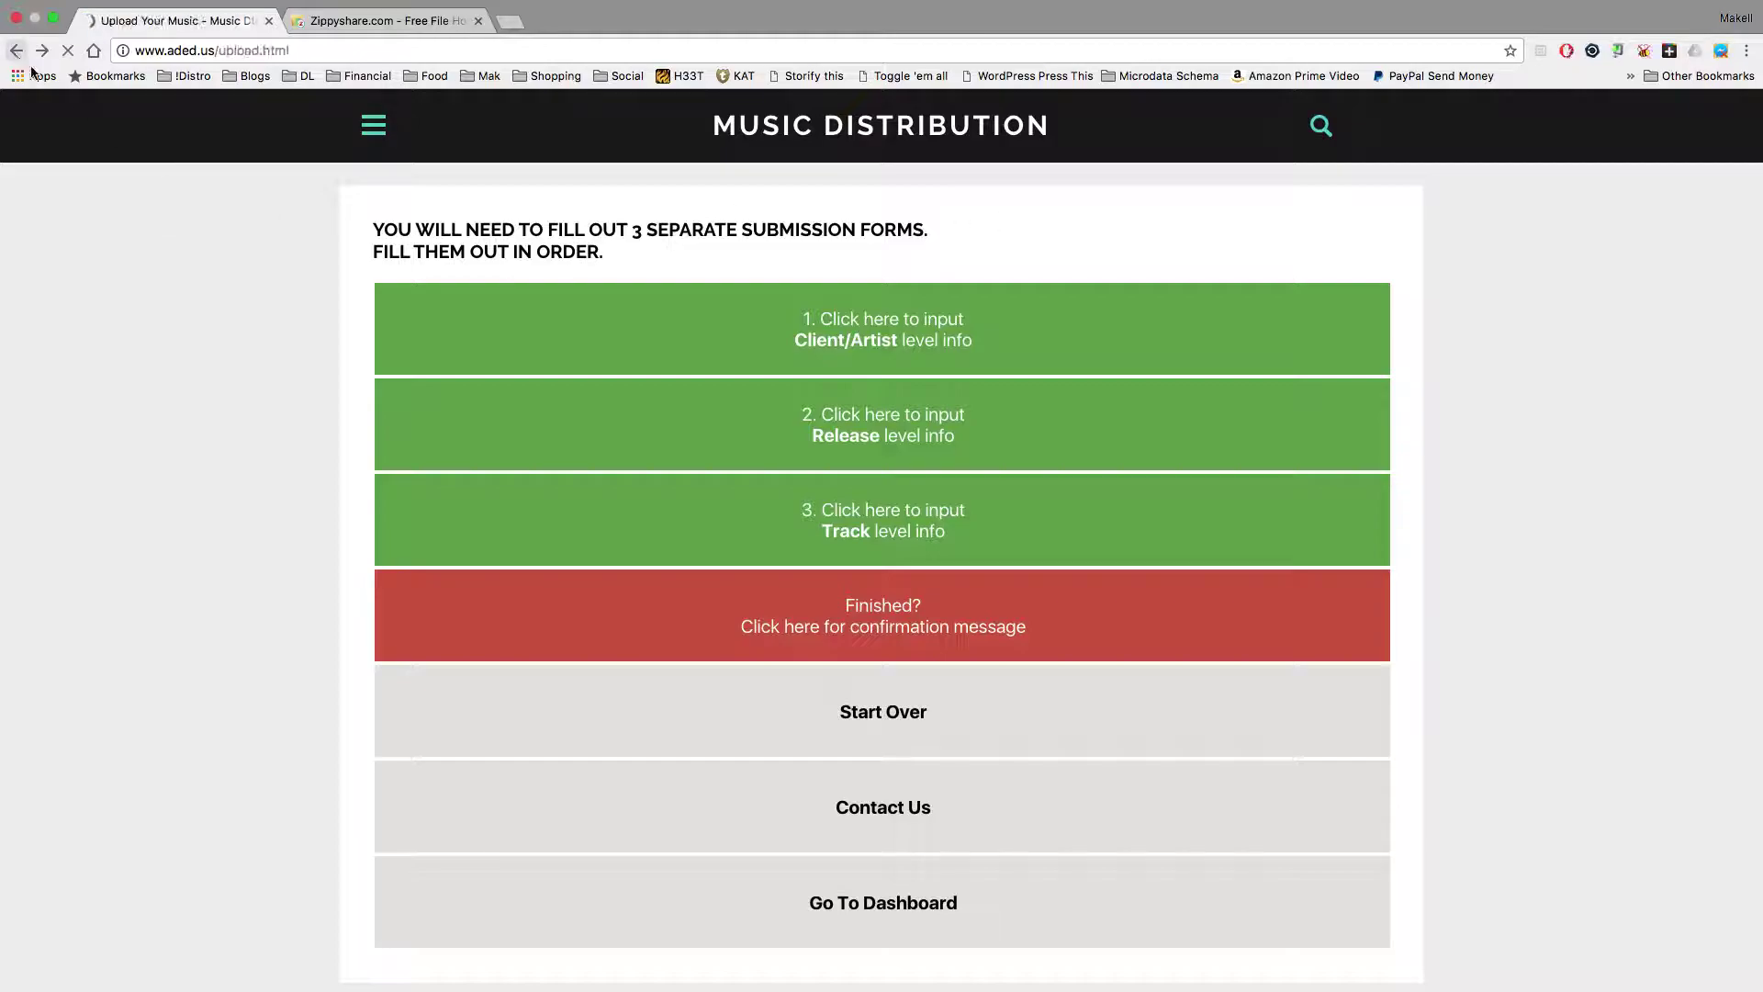
- Scroll through the upload page, then go to the aded.us home page via the MUSIC DISTRIBUTION header
scroll(989, 585, "up", 6)
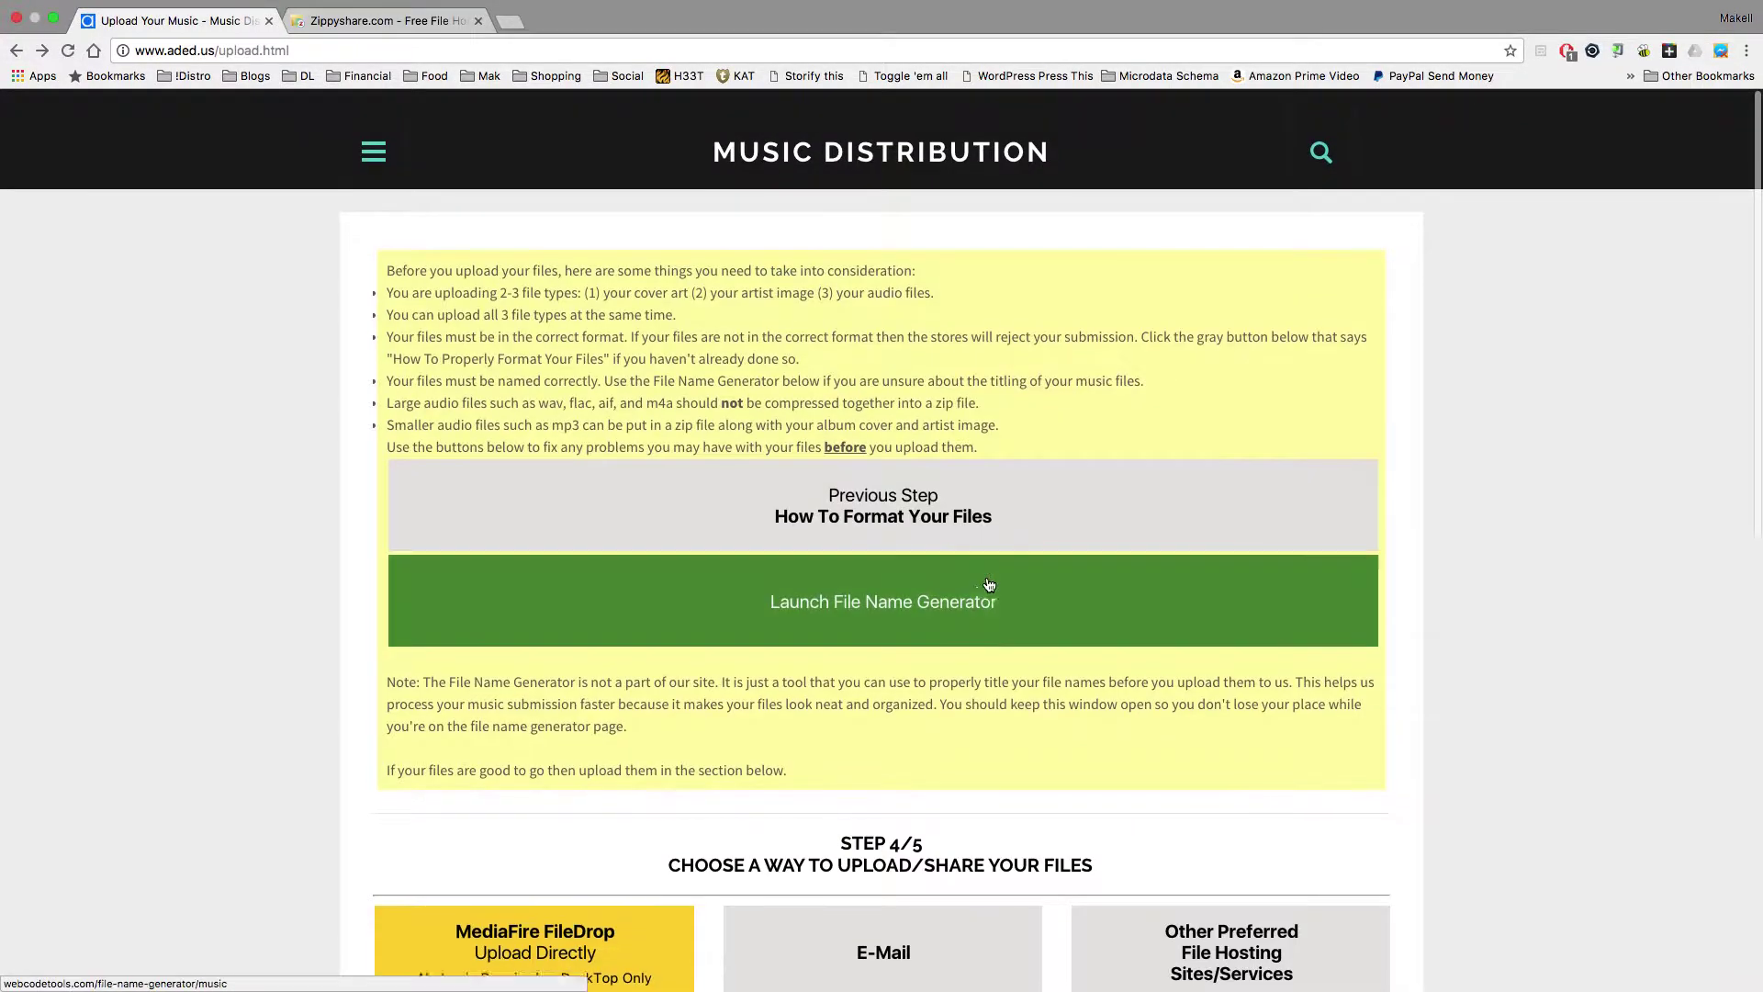
scroll(1016, 409, "down", 4)
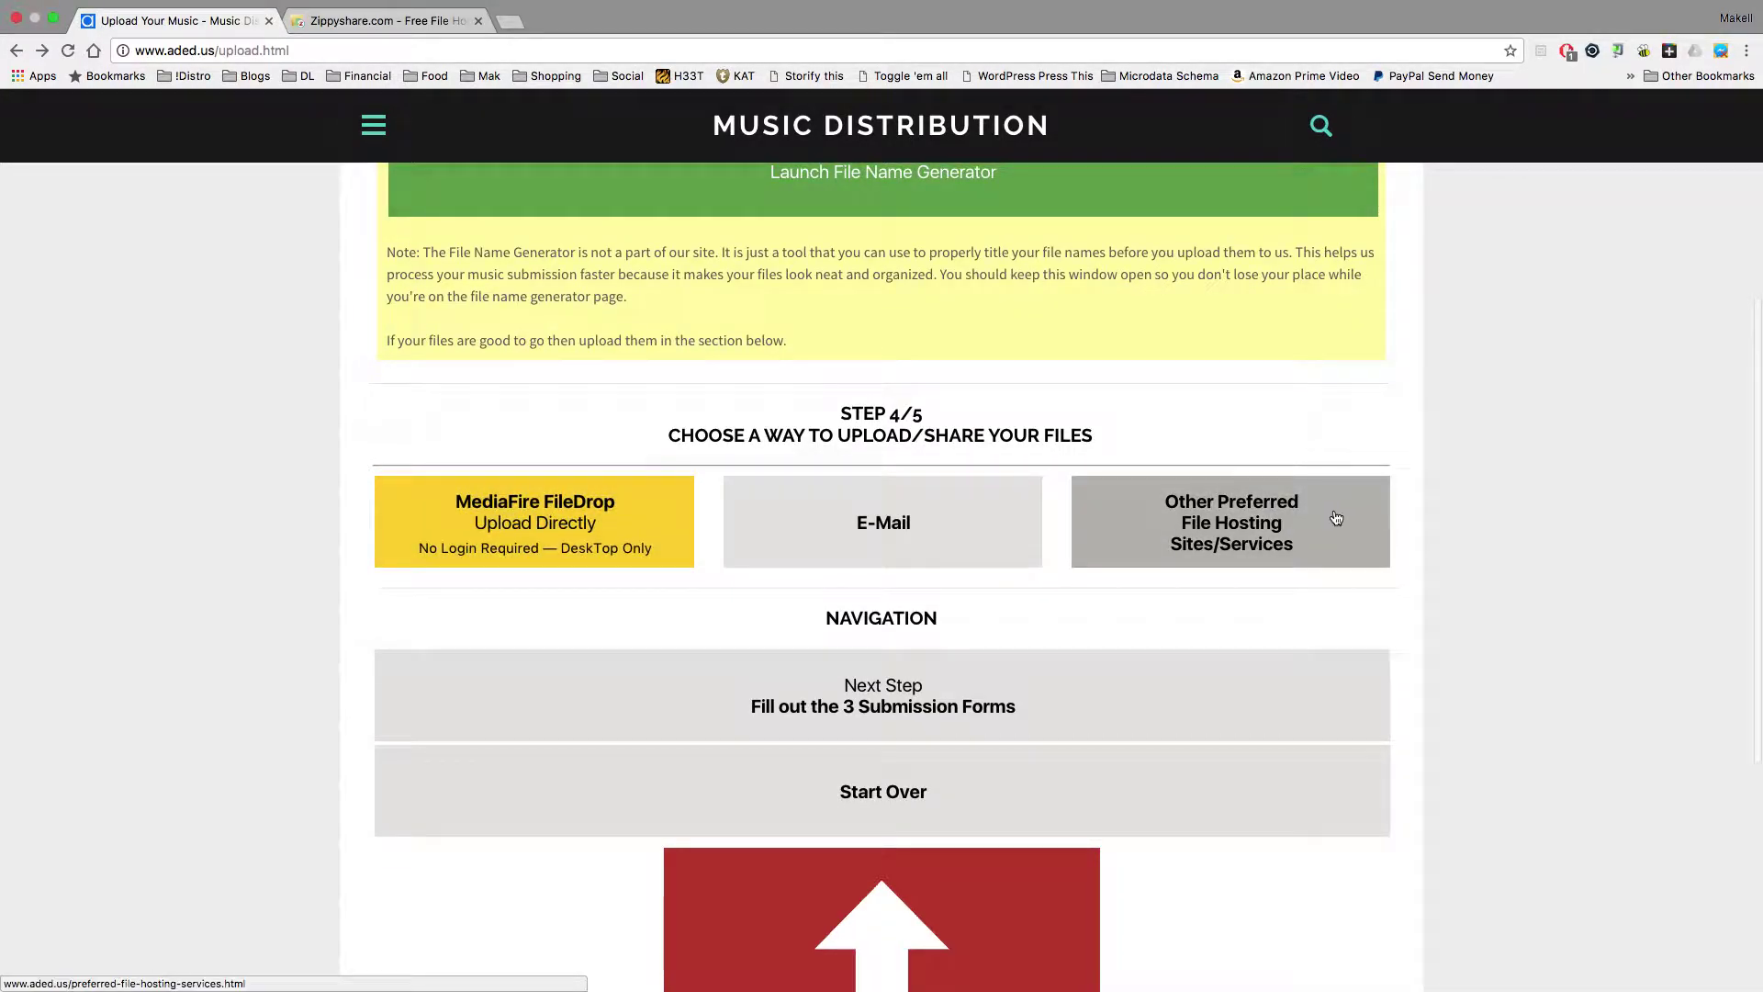
scroll(1260, 531, "down", 3)
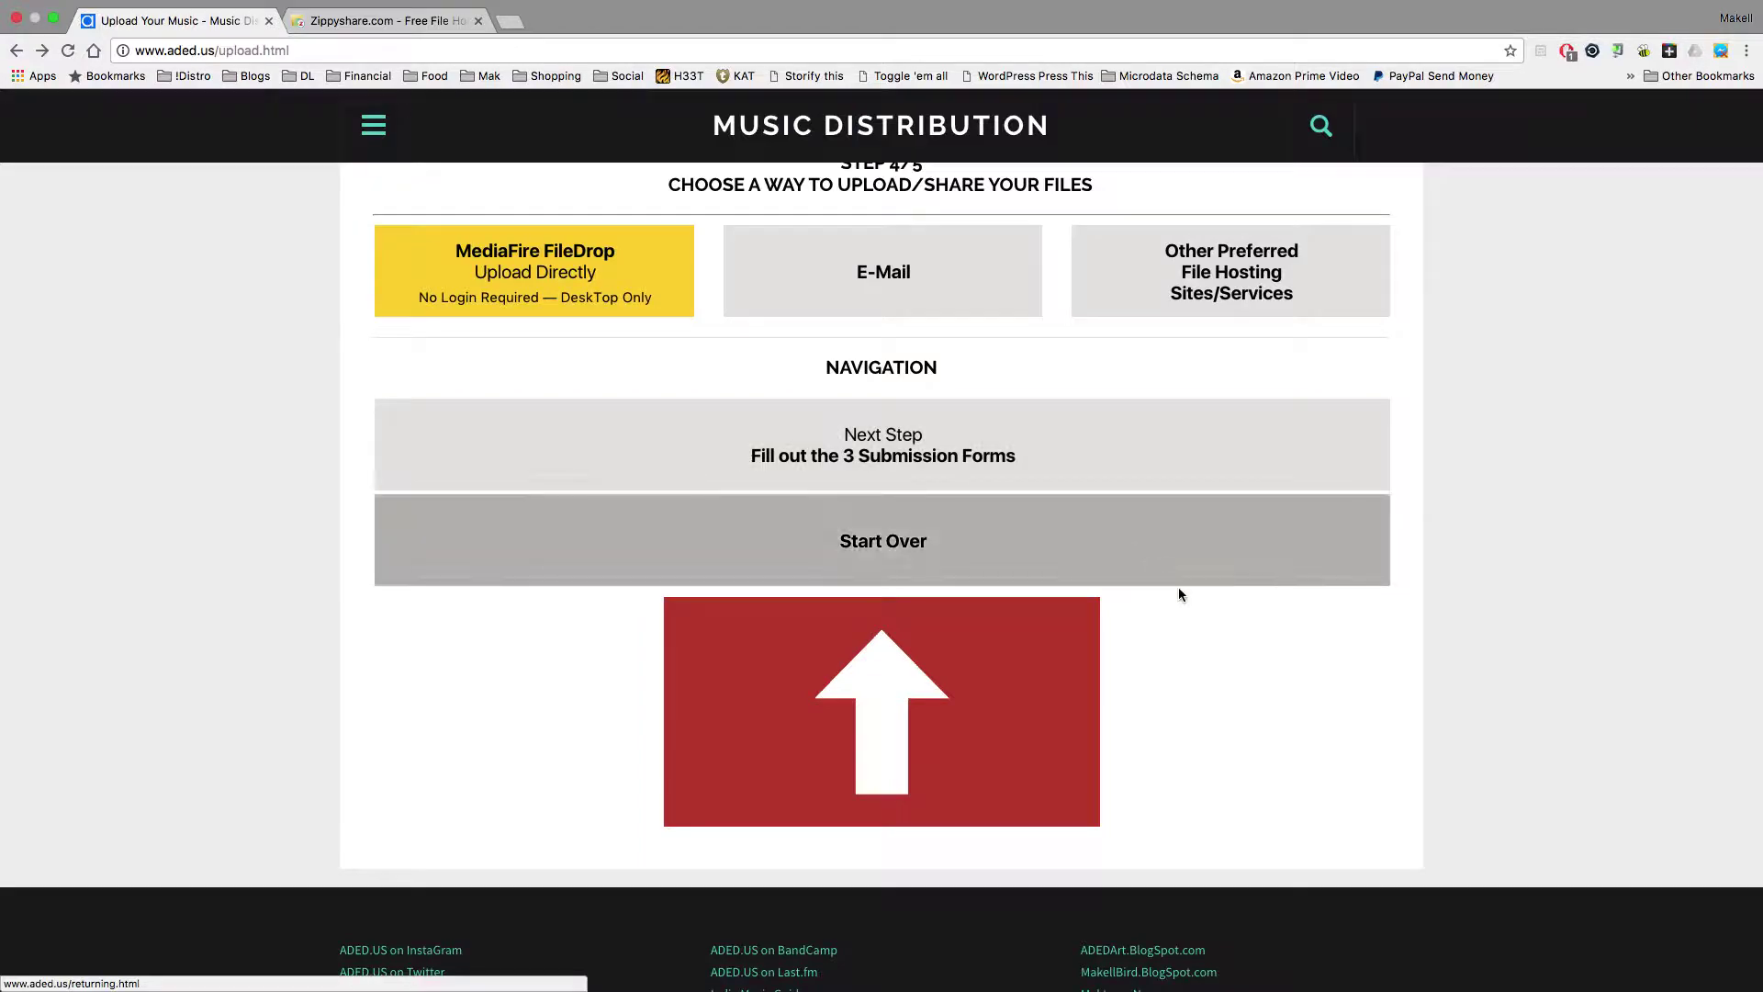
scroll(1188, 599, "down", 3)
scroll(1035, 474, "up", 4)
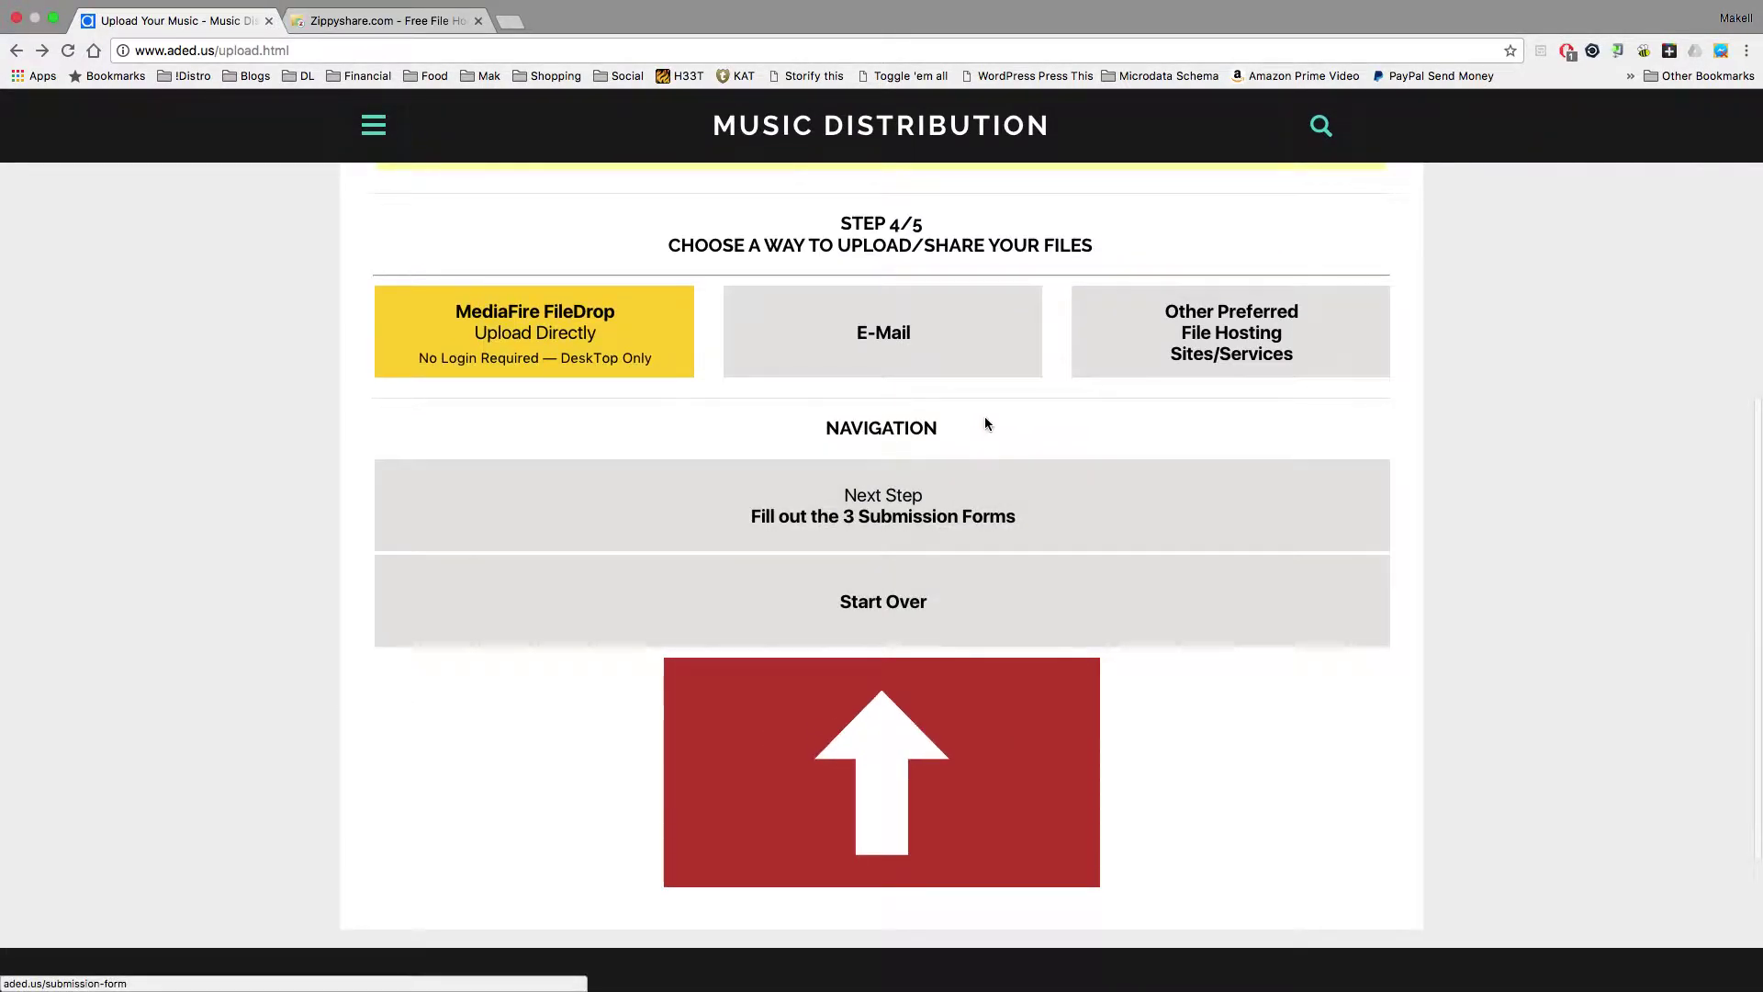
scroll(984, 418, "up", 5)
scroll(984, 418, "up", 2)
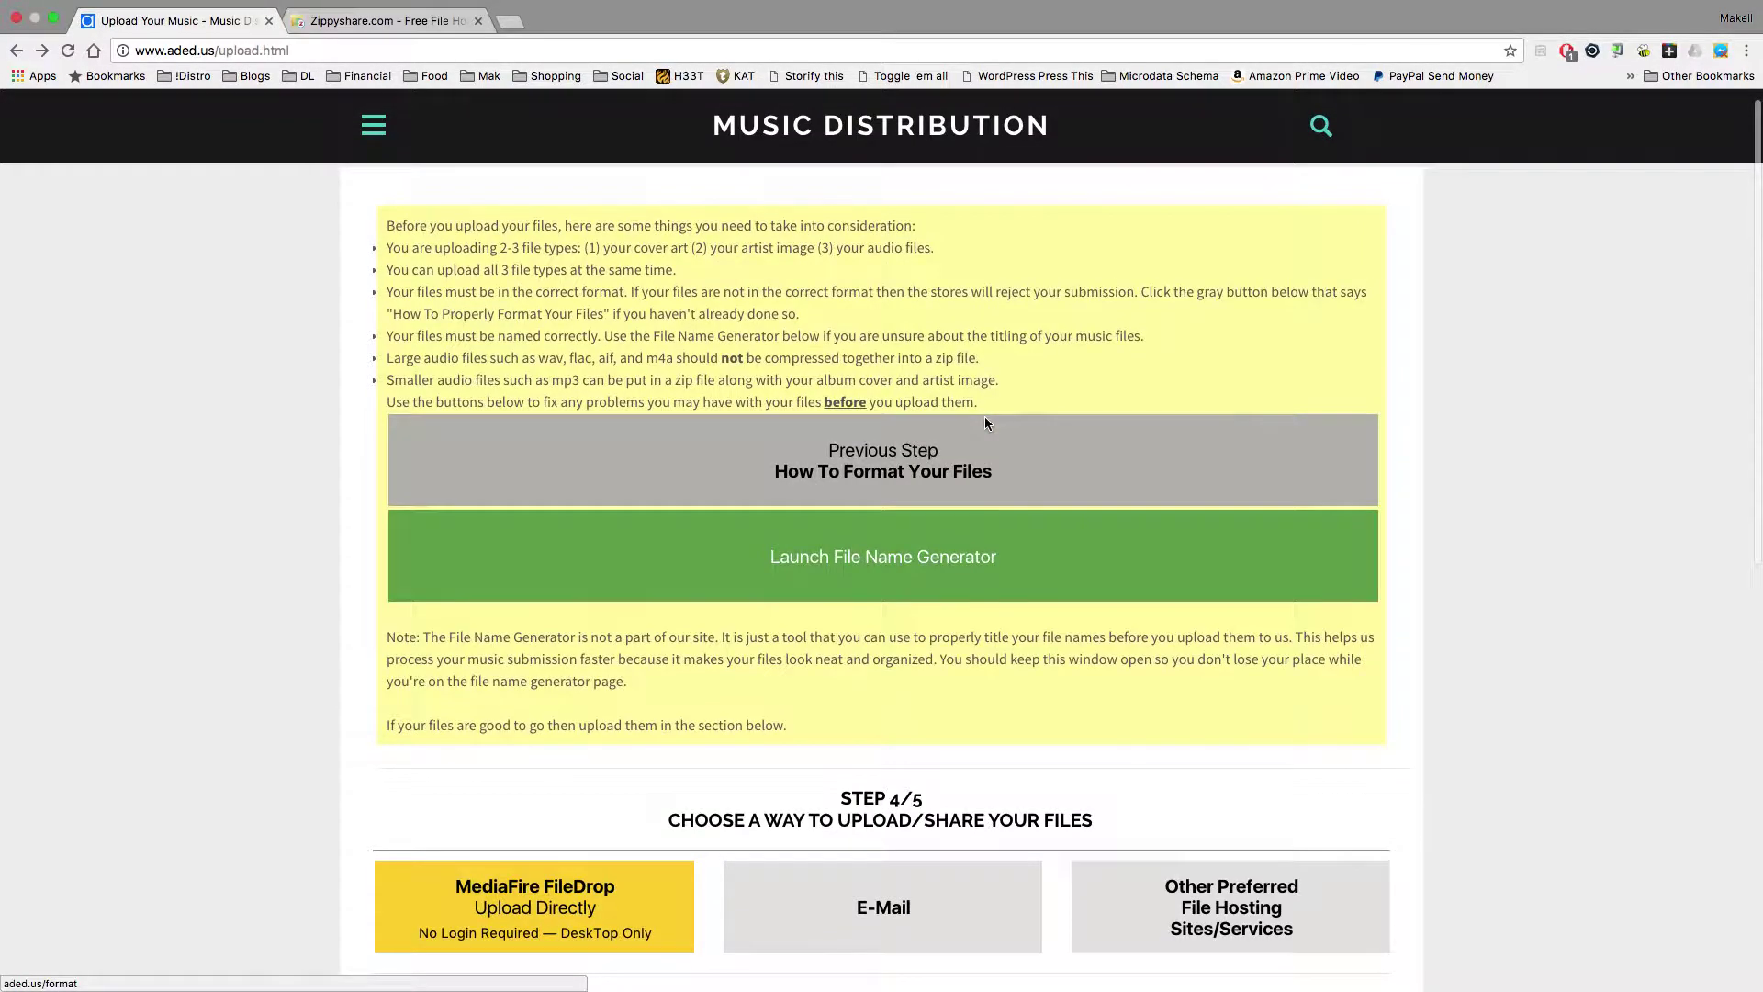
scroll(1072, 363, "up", 1)
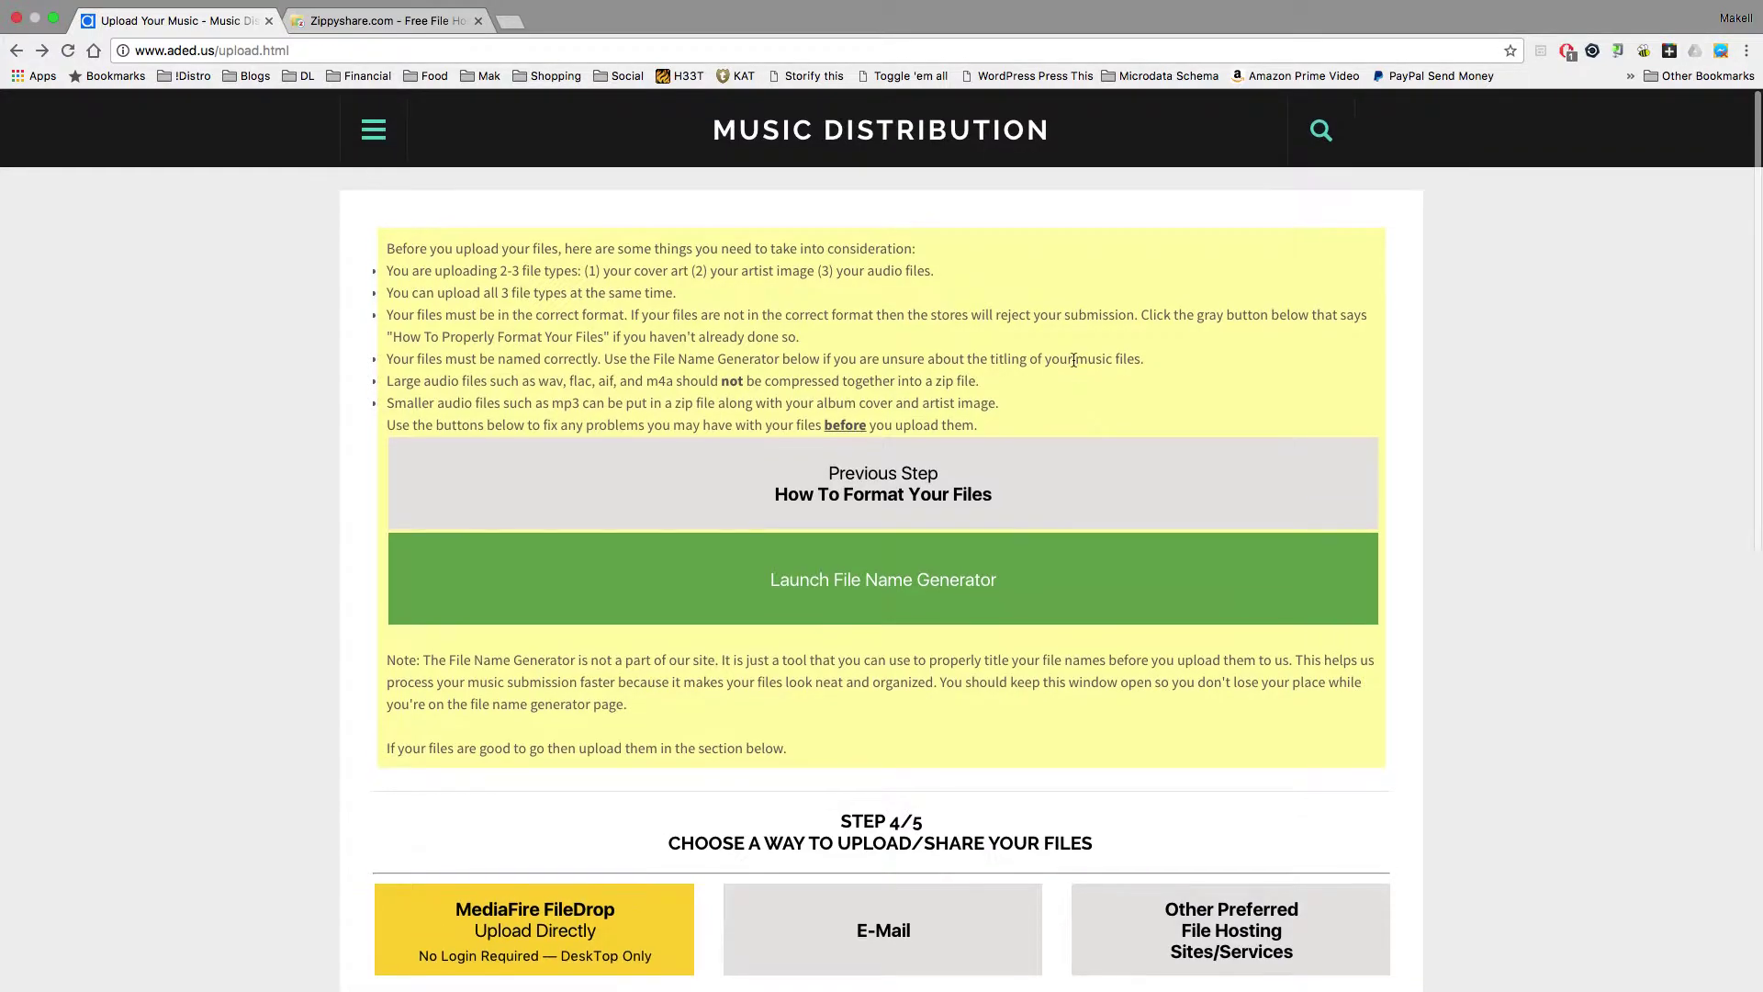
left_click(964, 140)
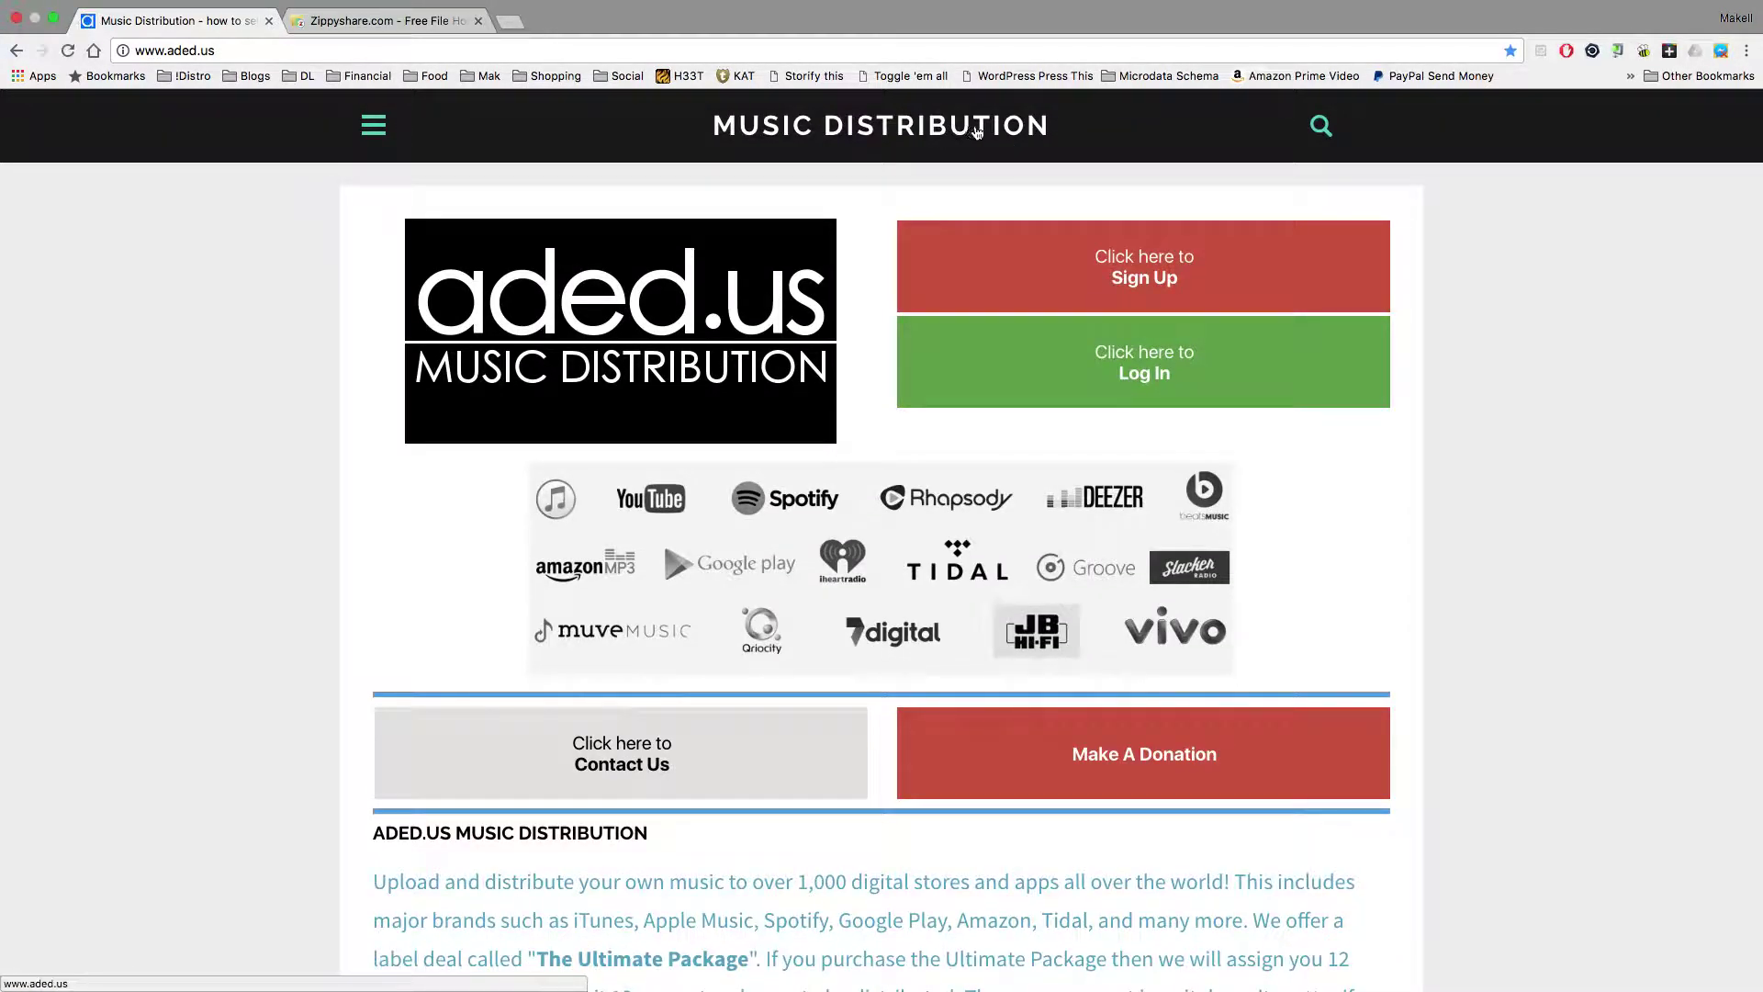
- Scroll the home page and switch the browser out of and back into full screen
scroll(1359, 532, "down", 2)
scroll(1360, 539, "down", 1)
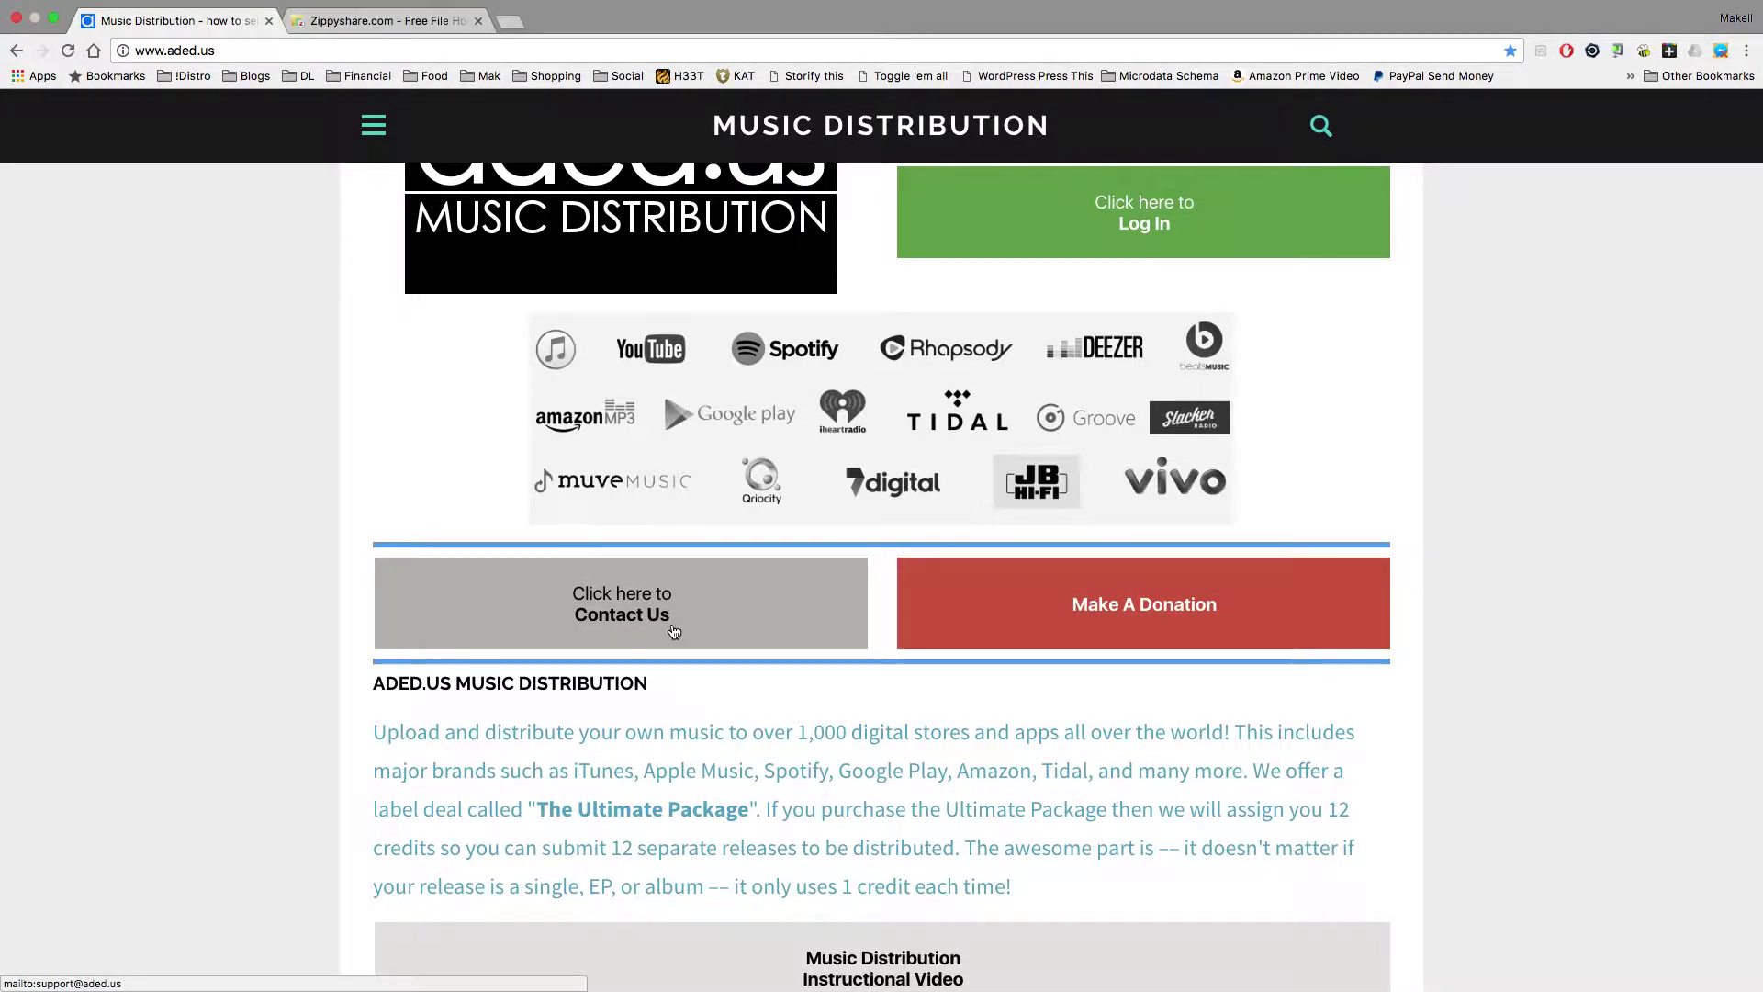
scroll(755, 474, "up", 3)
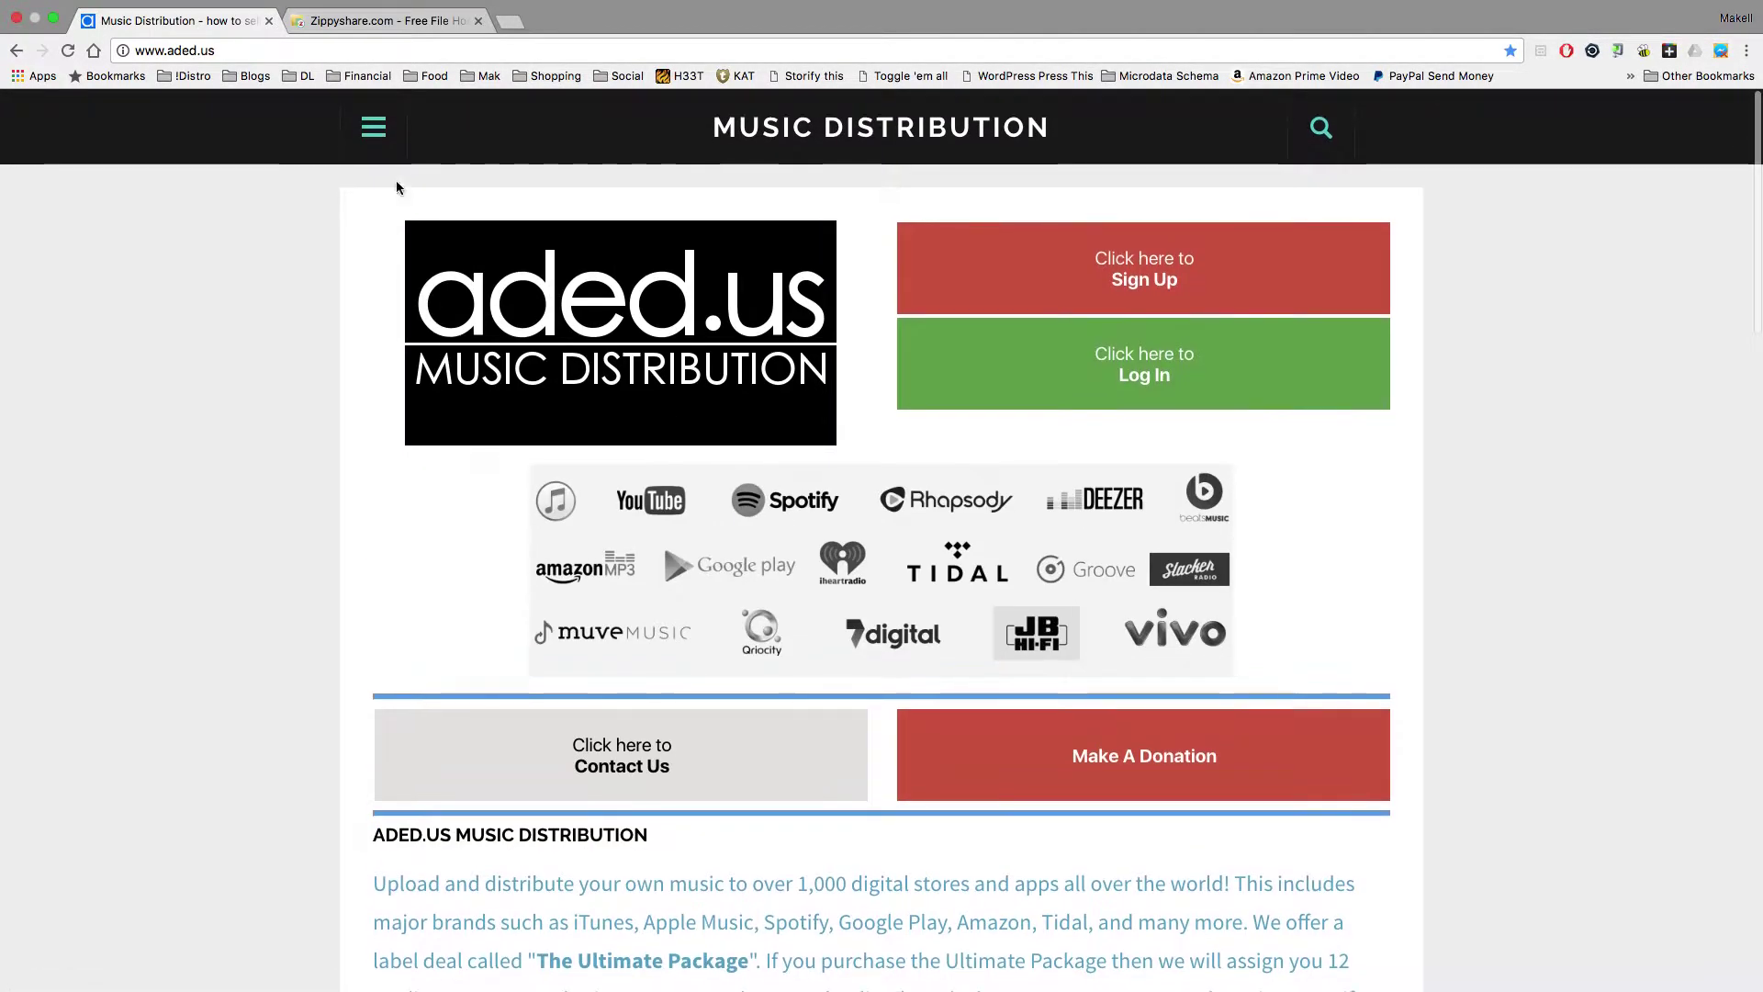
left_click(54, 20)
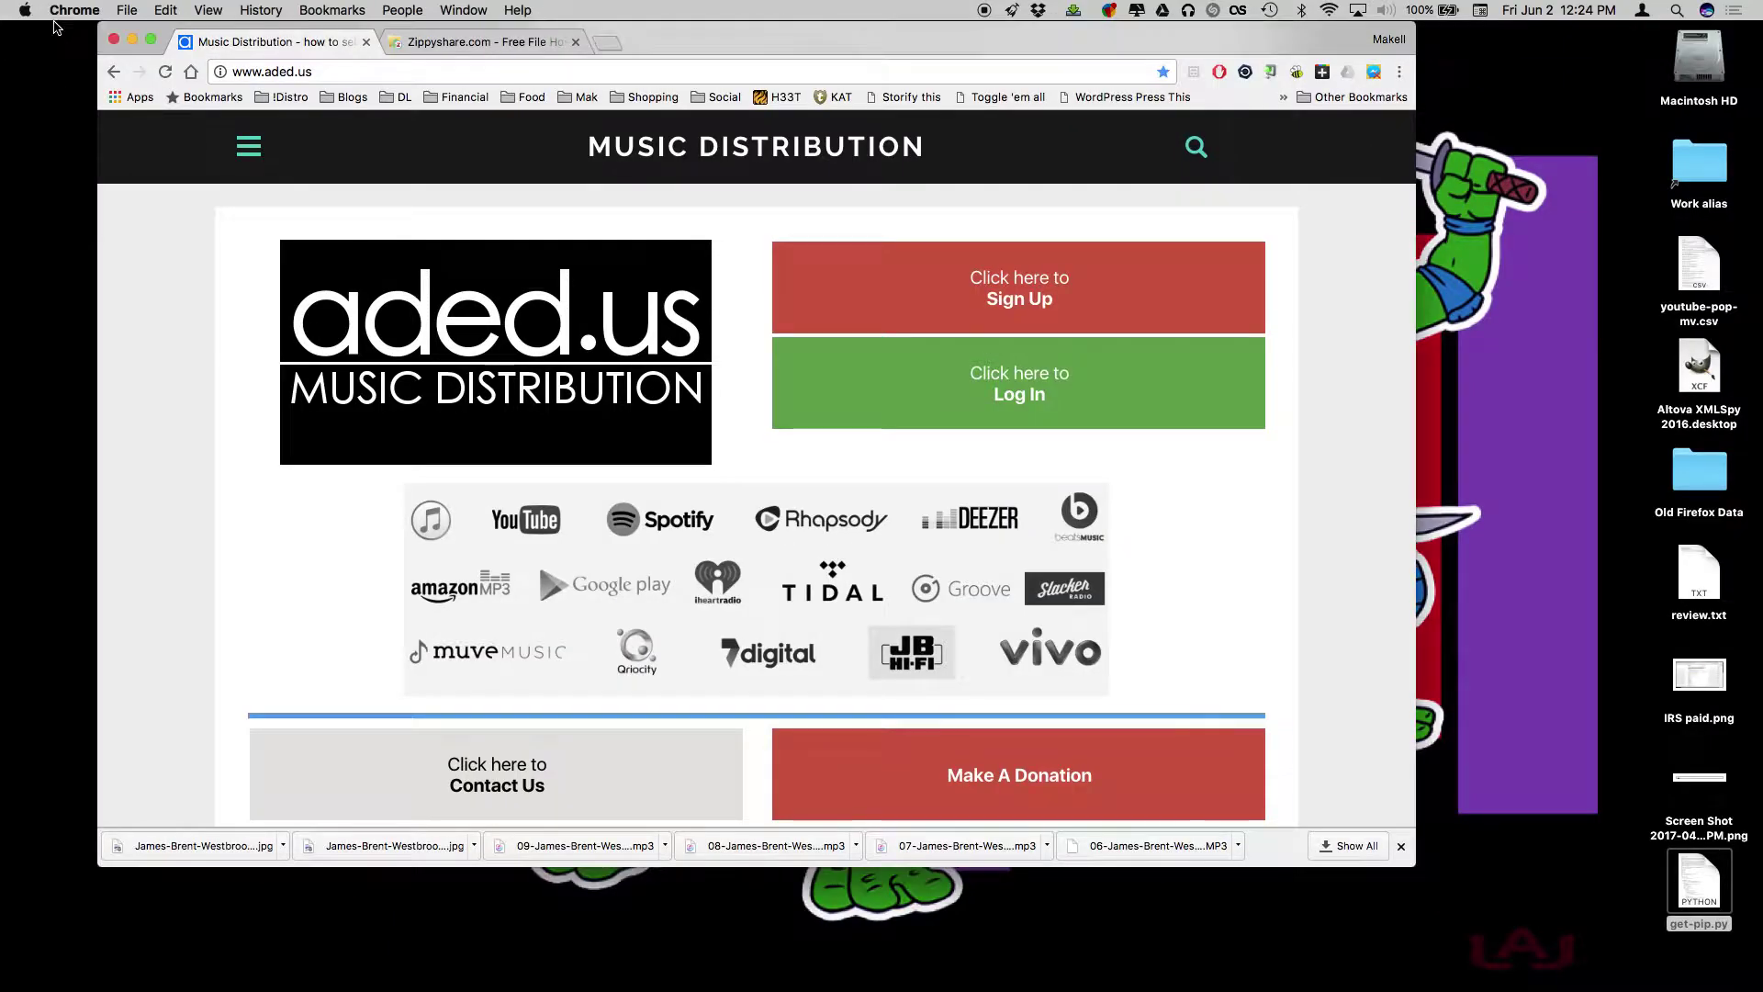
left_click(151, 40)
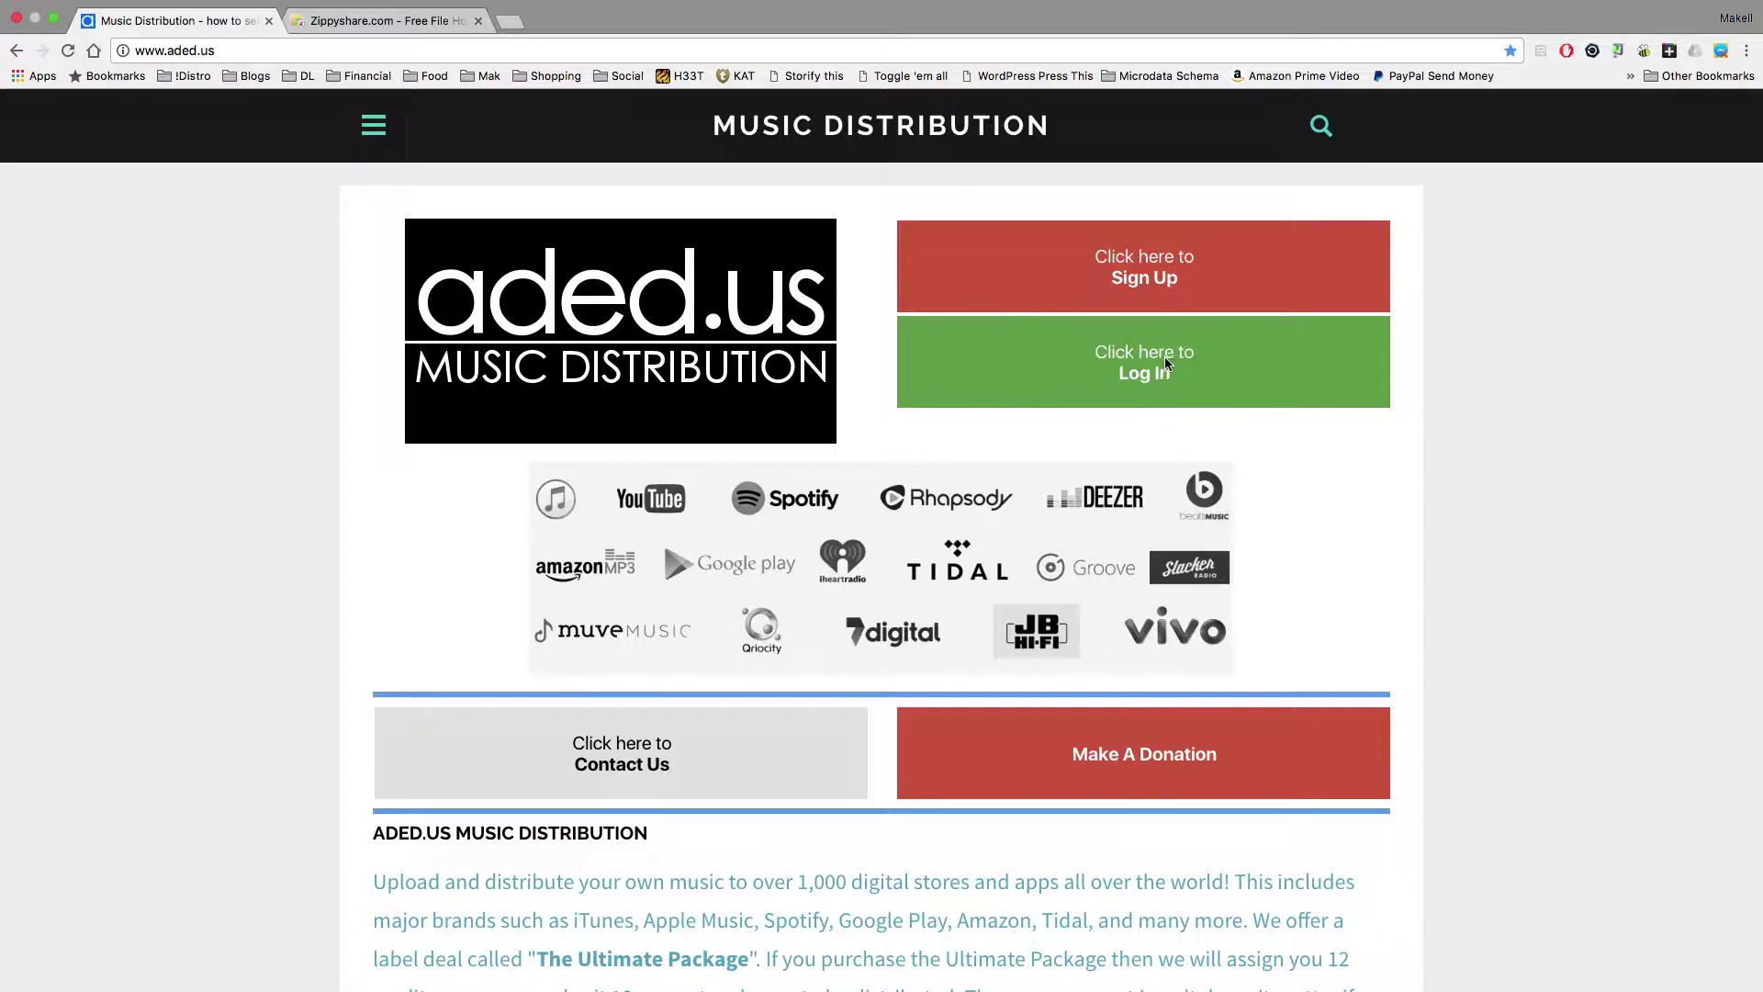
- Log in, take the first-time upload route to the Upload Your Music page, and exit full screen
left_click(1364, 367)
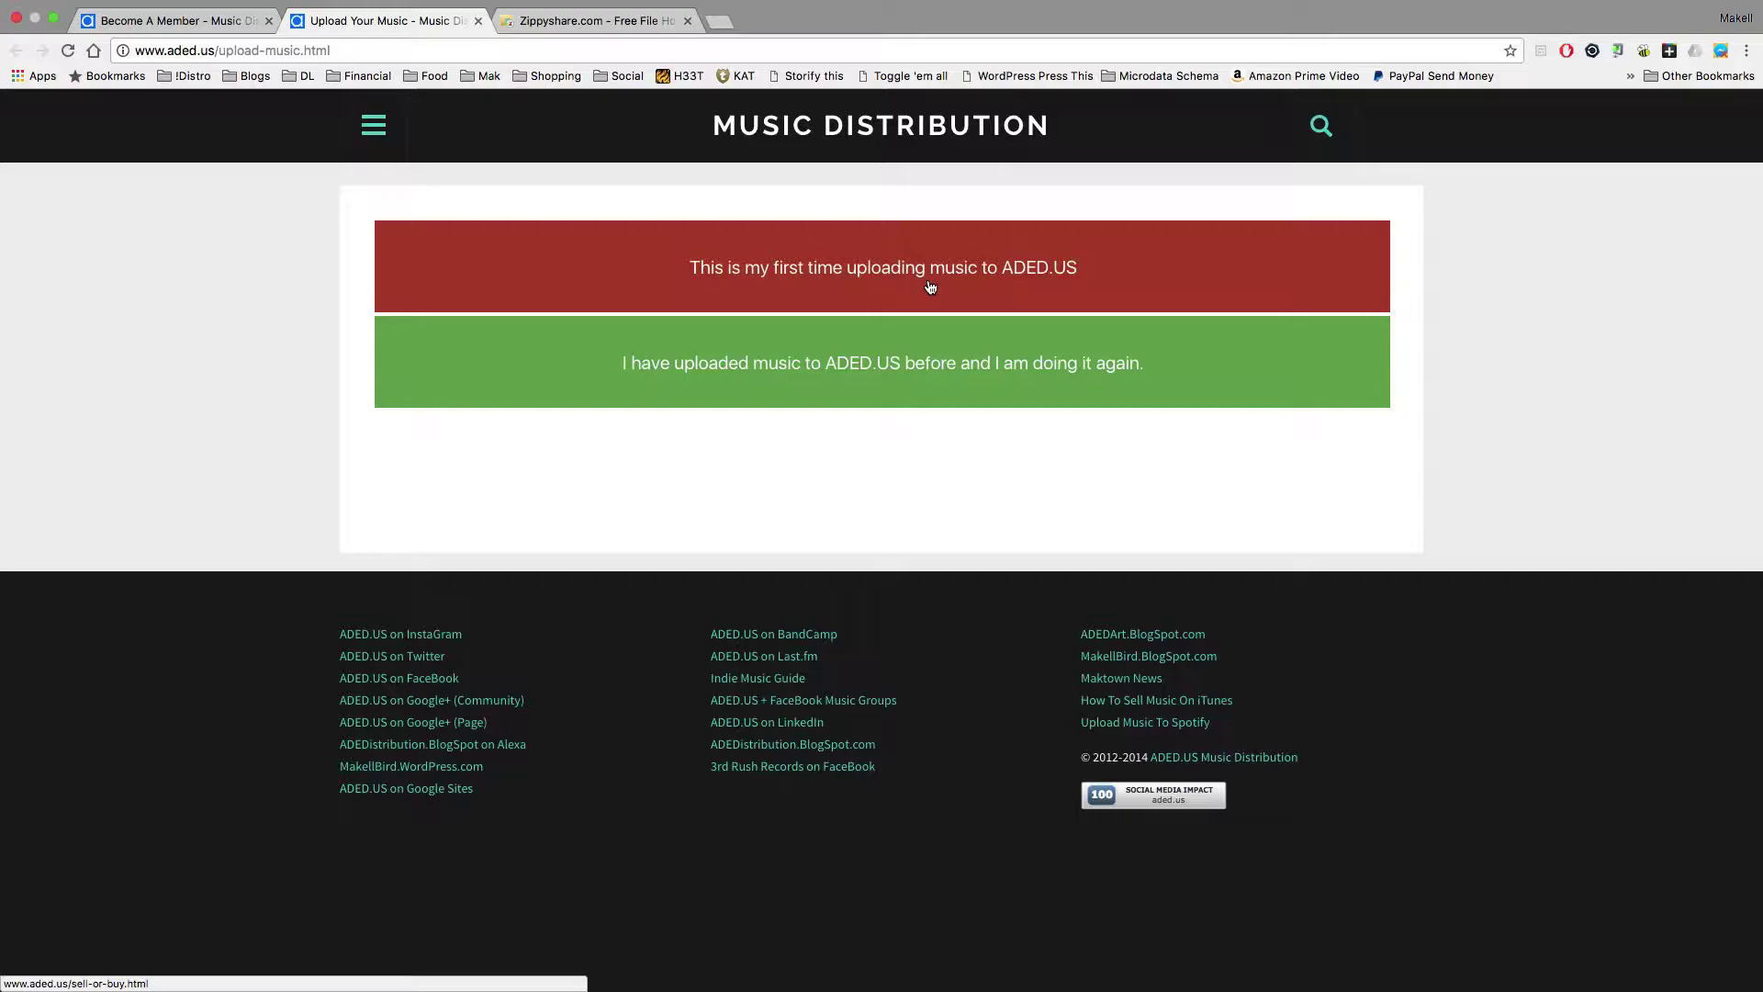
left_click(929, 286)
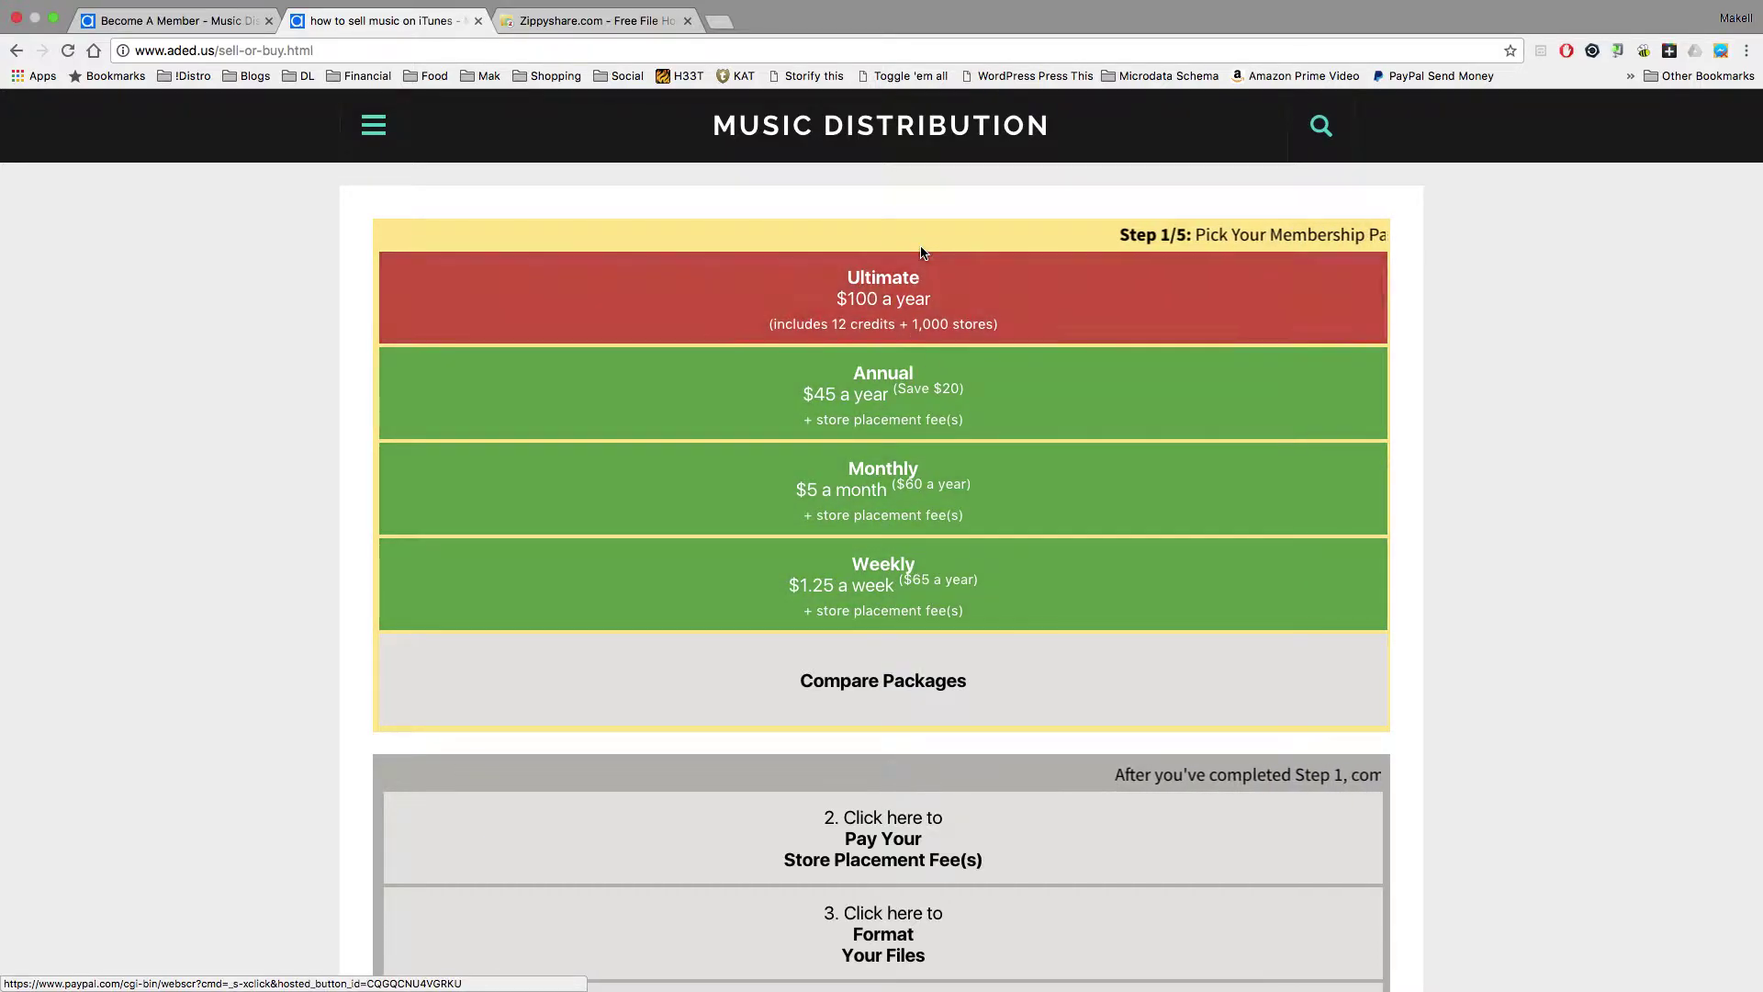
scroll(1423, 638, "down", 5)
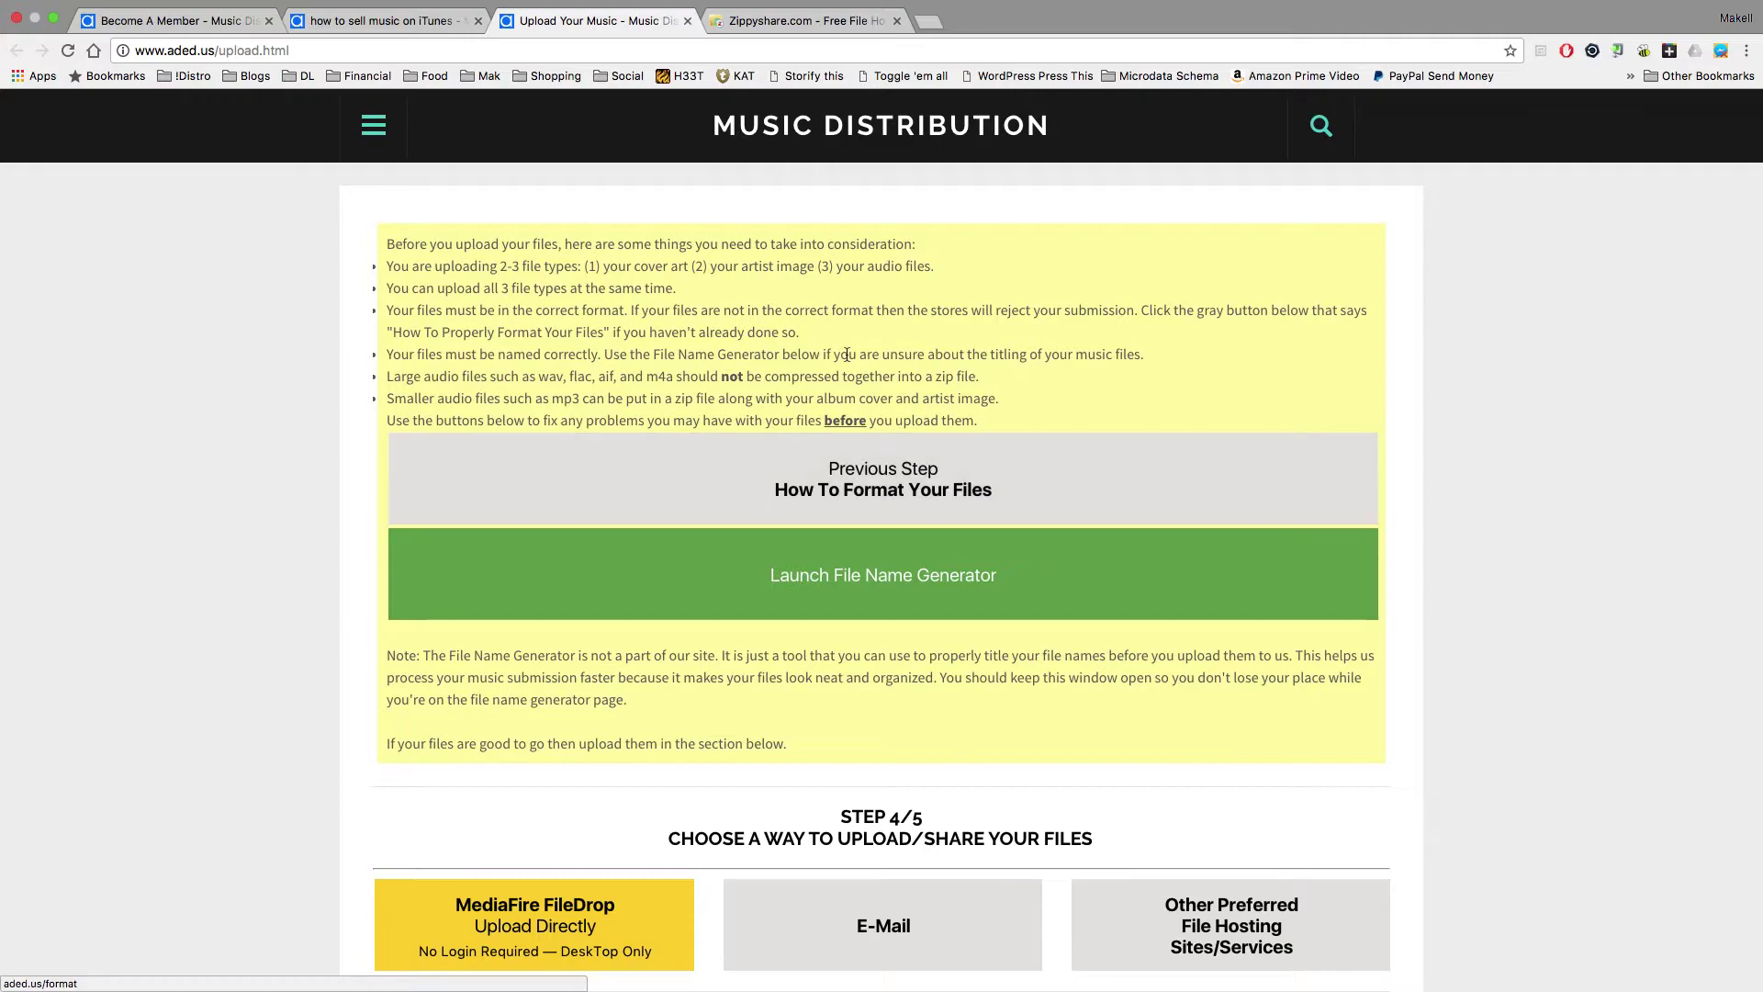
left_click(362, 51)
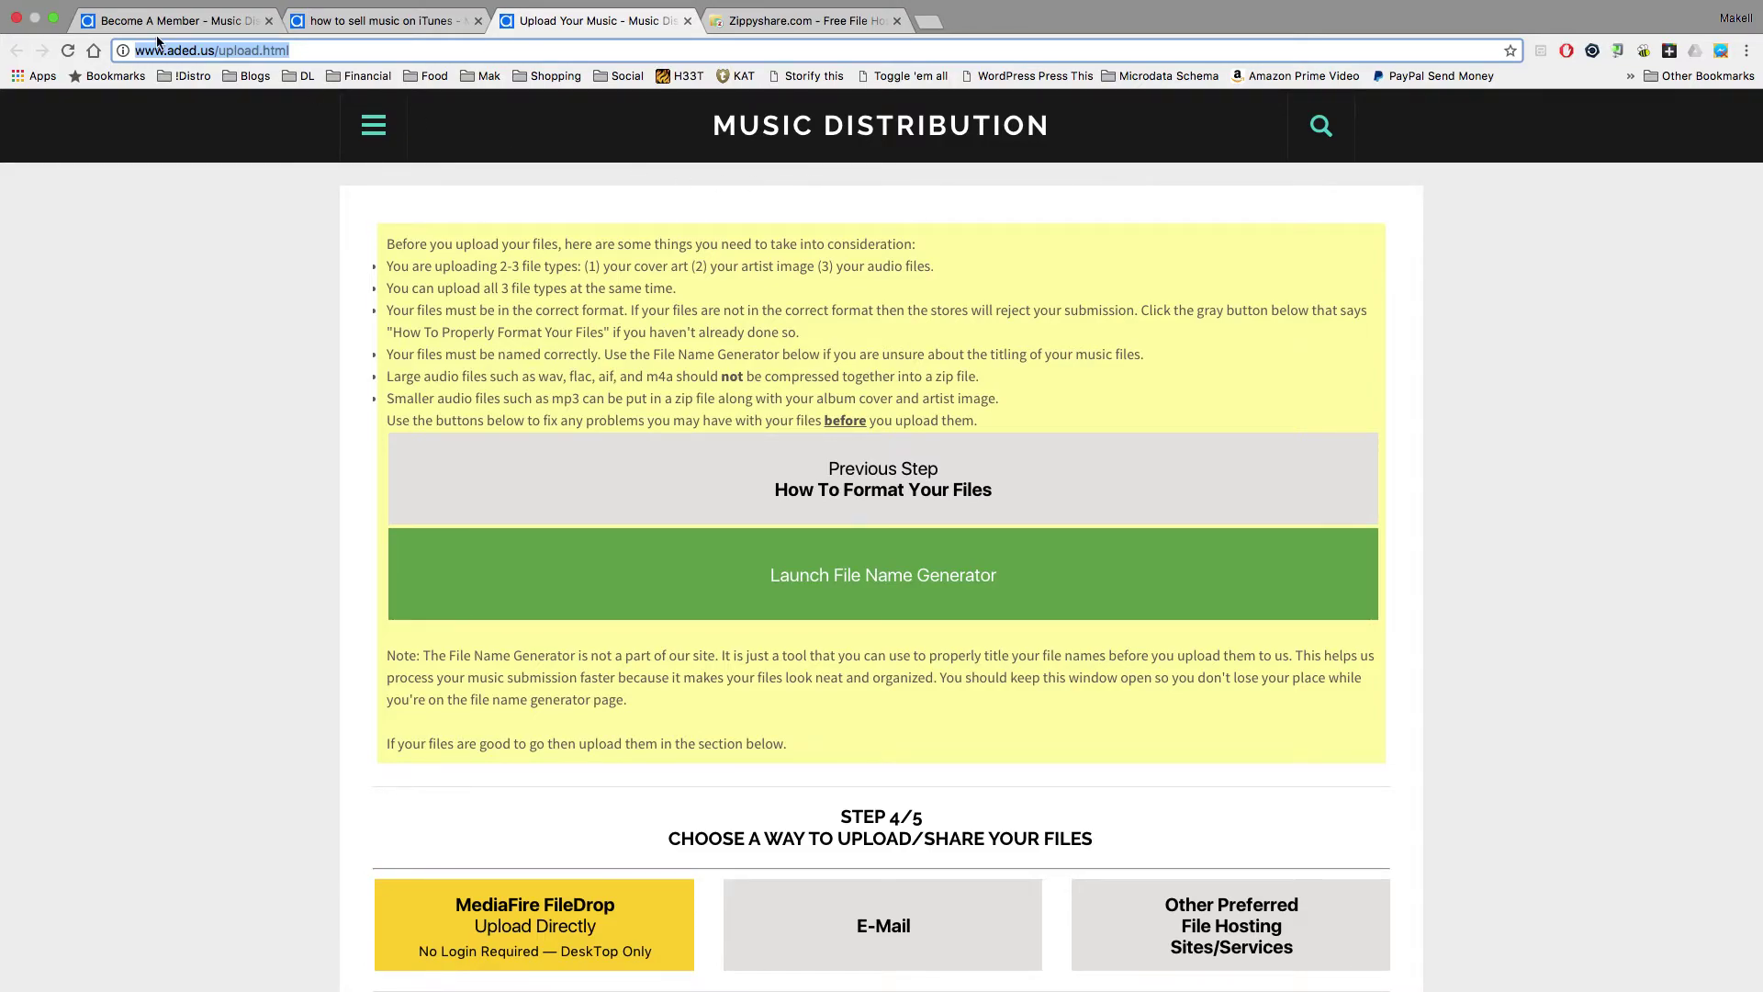
left_click(58, 22)
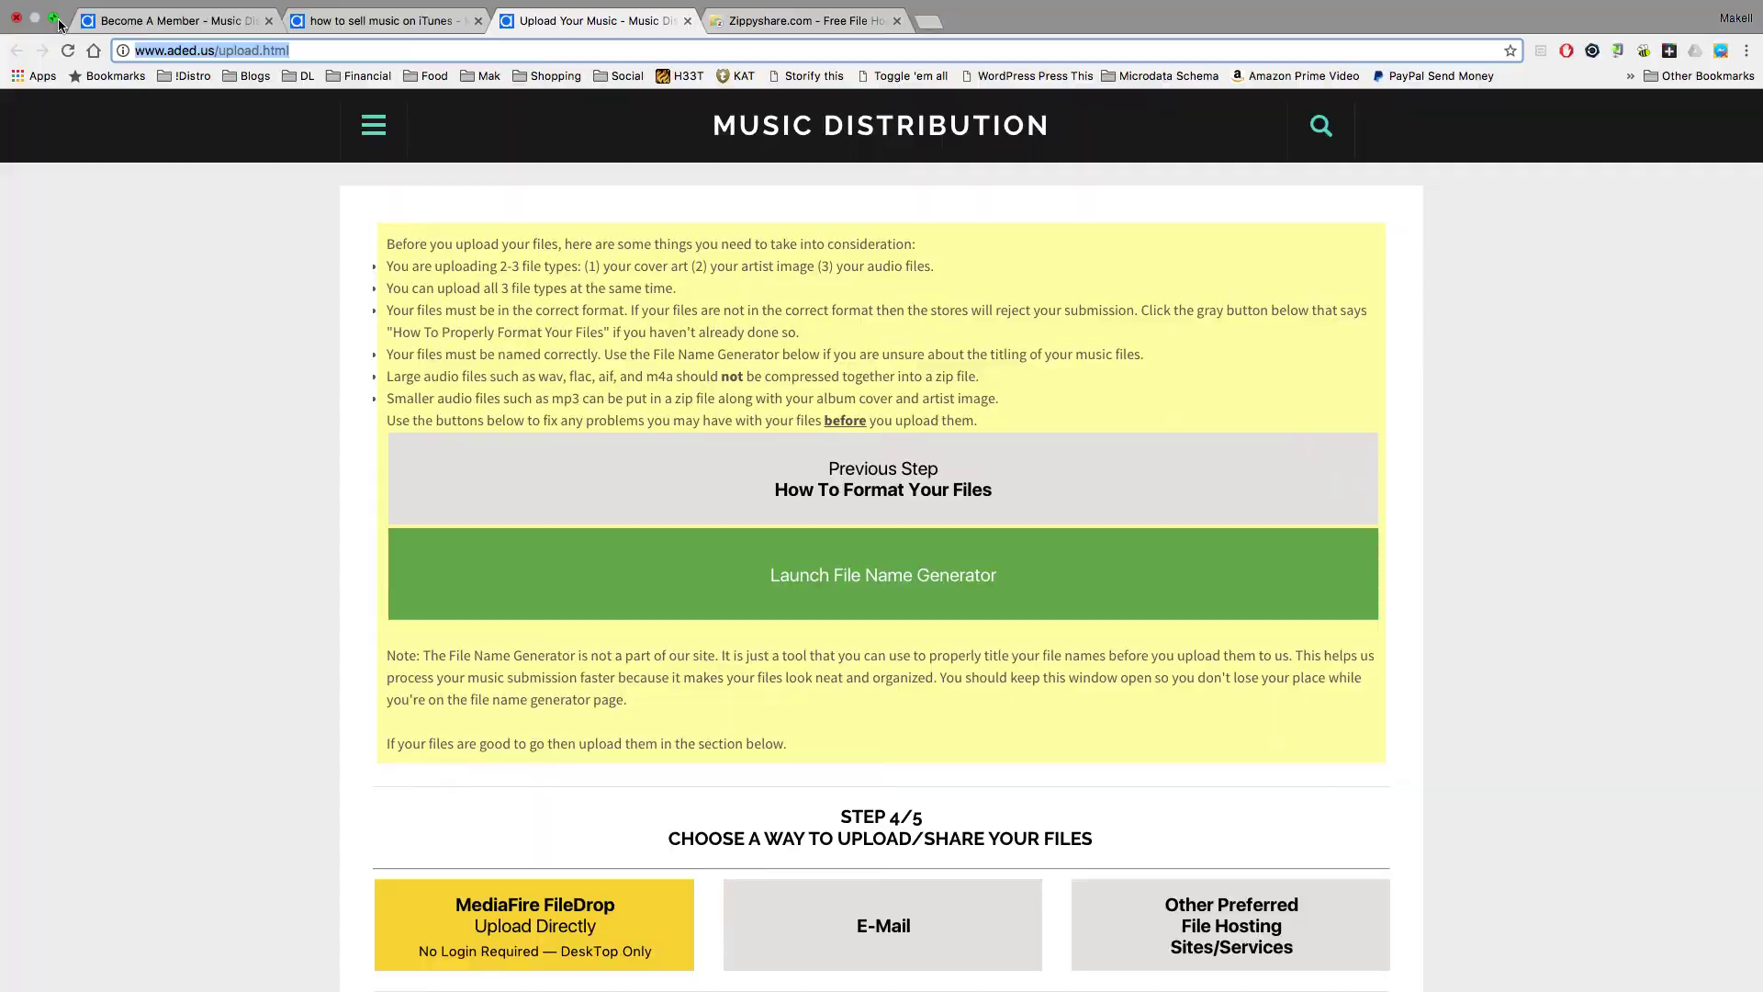